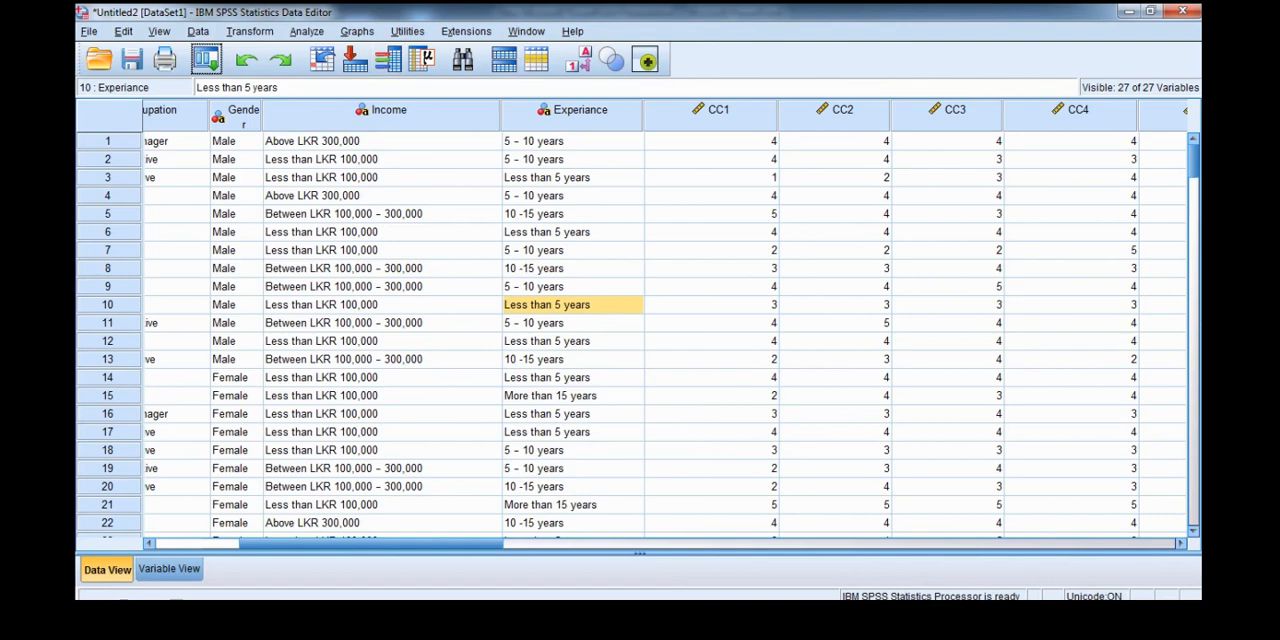
- Run a Reliability Analysis with the Alpha model on items CC1, CC2, CC3 and CC4
{"action": "left_click", "coordinate": [307, 32]}
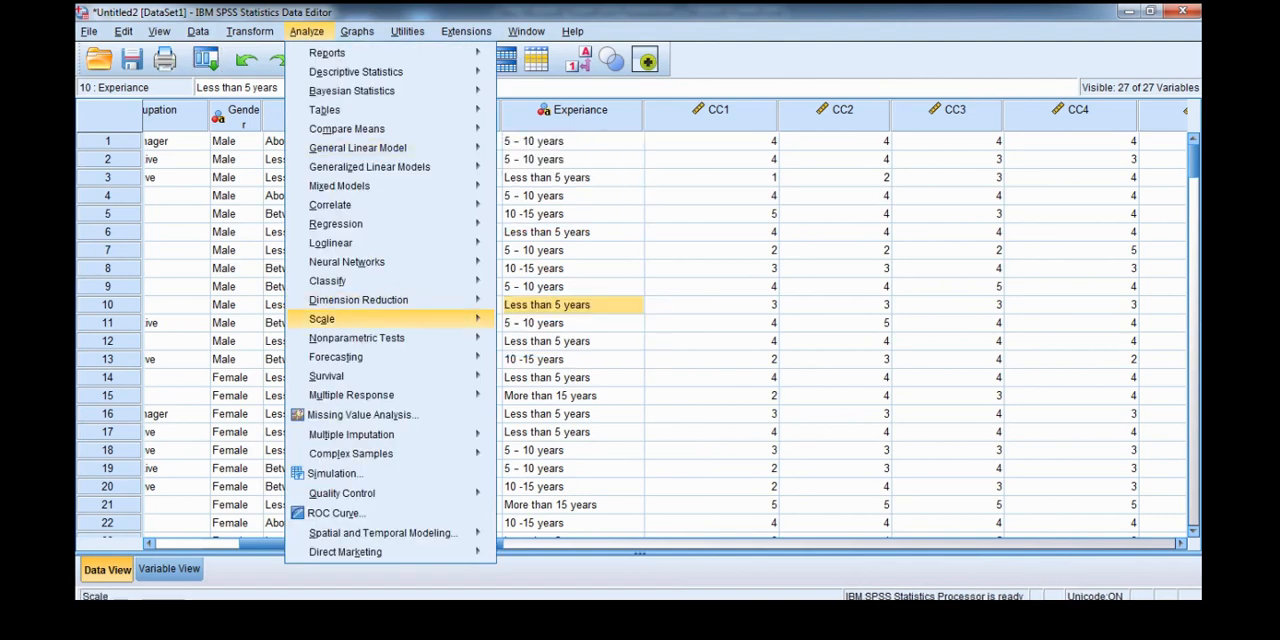
{"action": "mouse_move", "coordinate": [321, 318]}
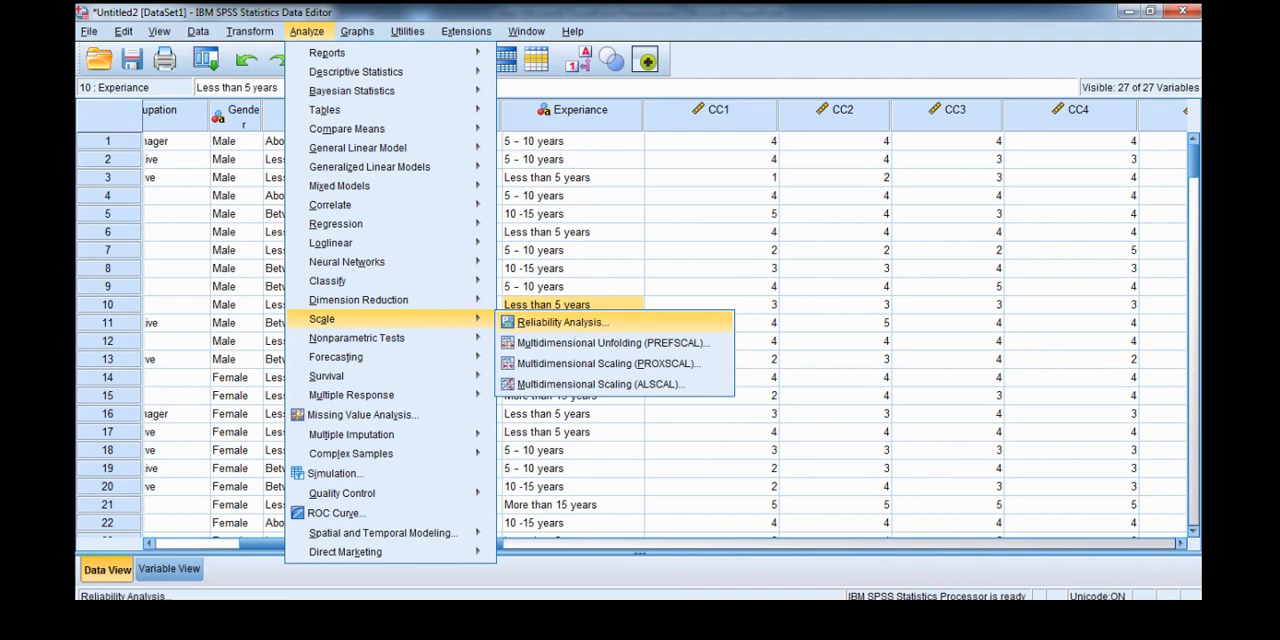
{"action": "left_click", "coordinate": [563, 322]}
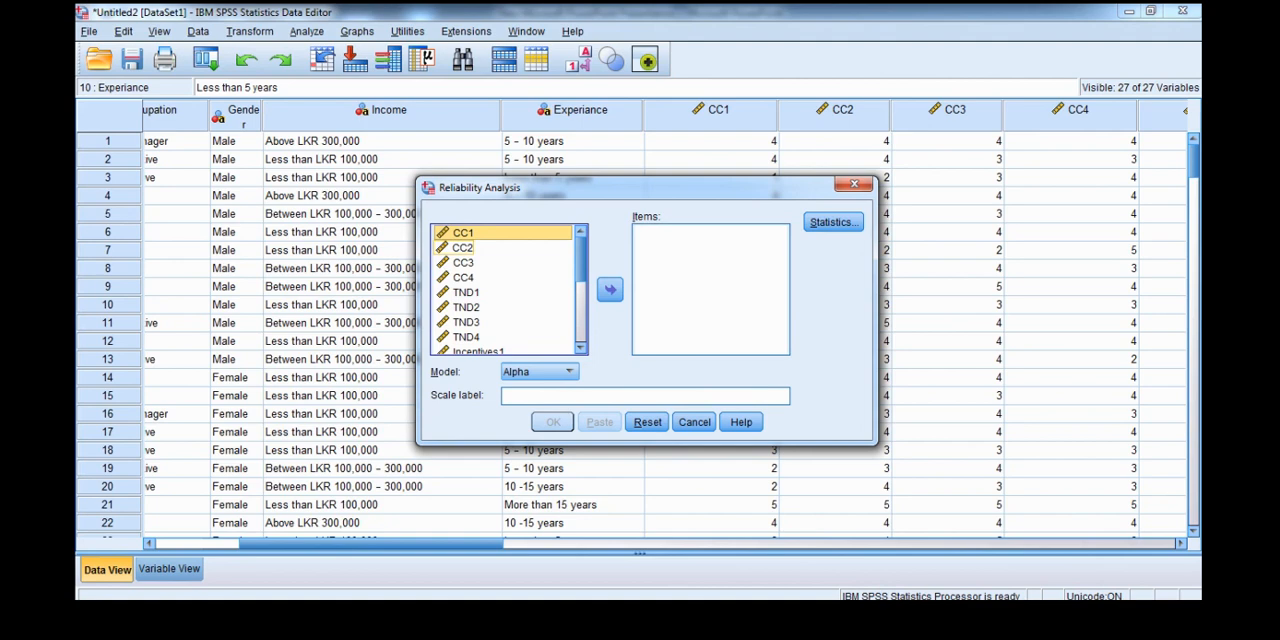
{"action": "left_click", "coordinate": [463, 248], "text": "ctrl"}
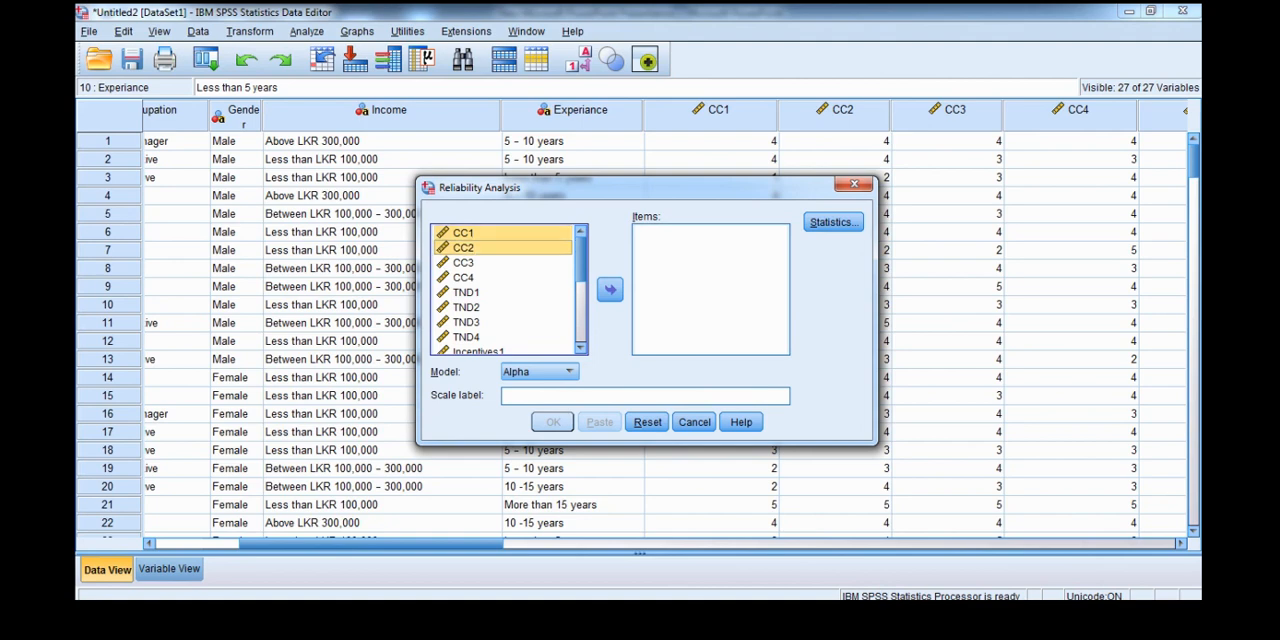
{"action": "left_click", "coordinate": [463, 263], "text": "ctrl"}
{"action": "left_click", "coordinate": [463, 277], "text": "ctrl"}
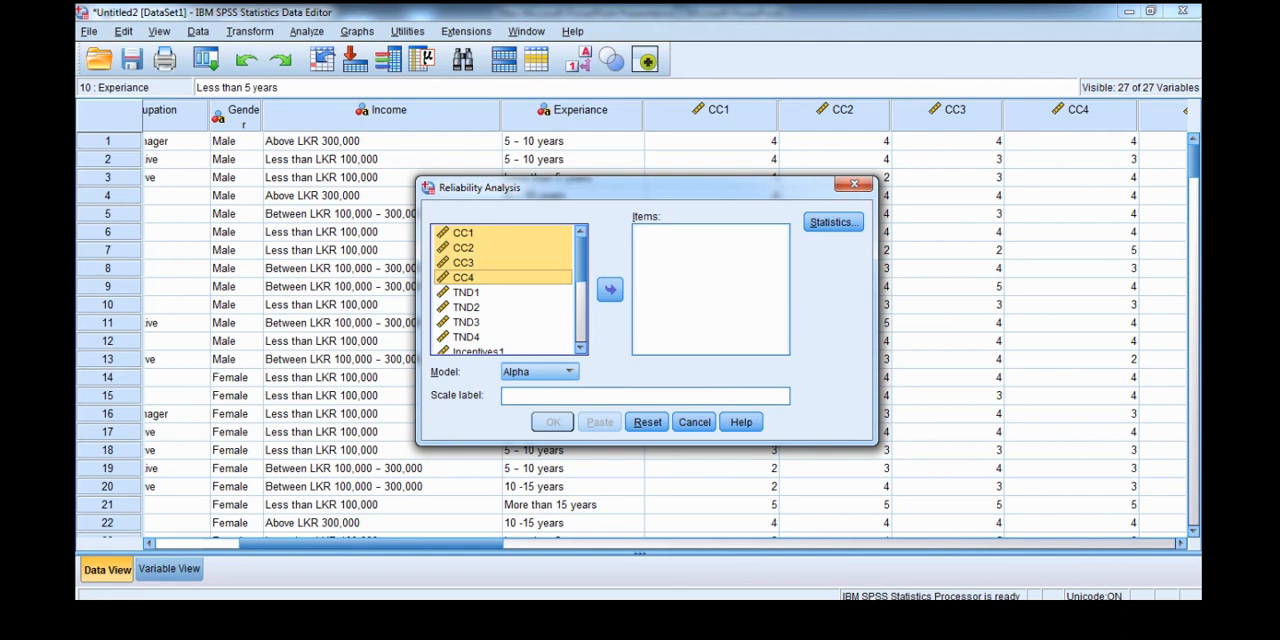
{"action": "left_click", "coordinate": [610, 289]}
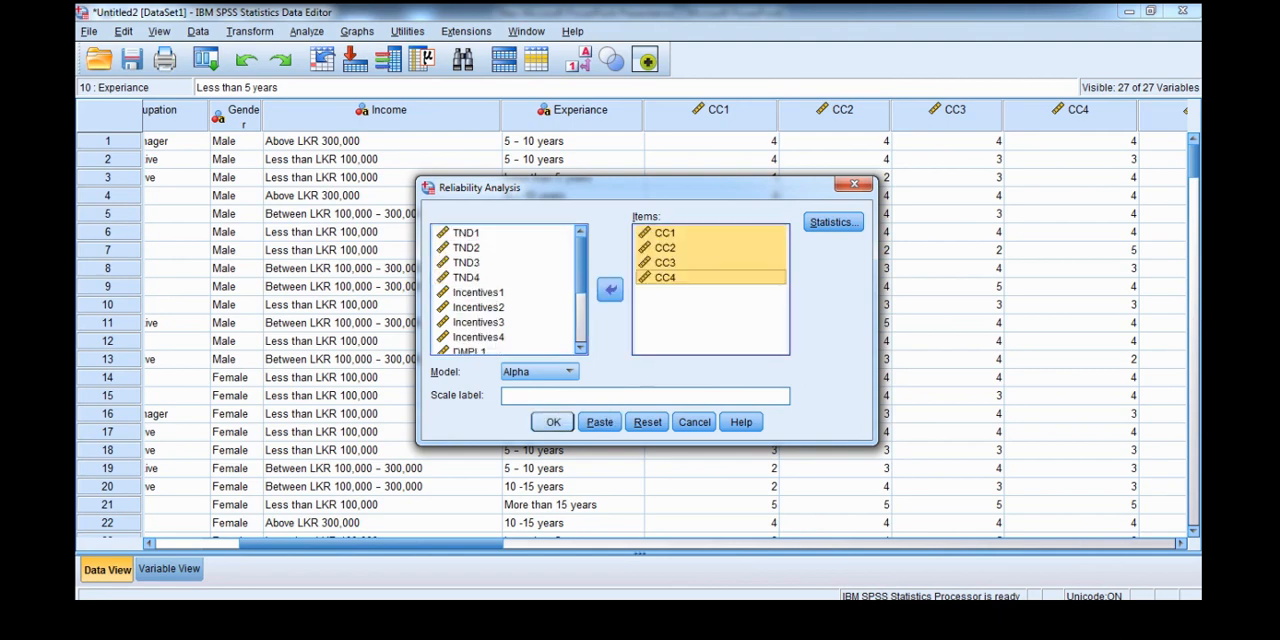
{"action": "key", "text": "Return"}
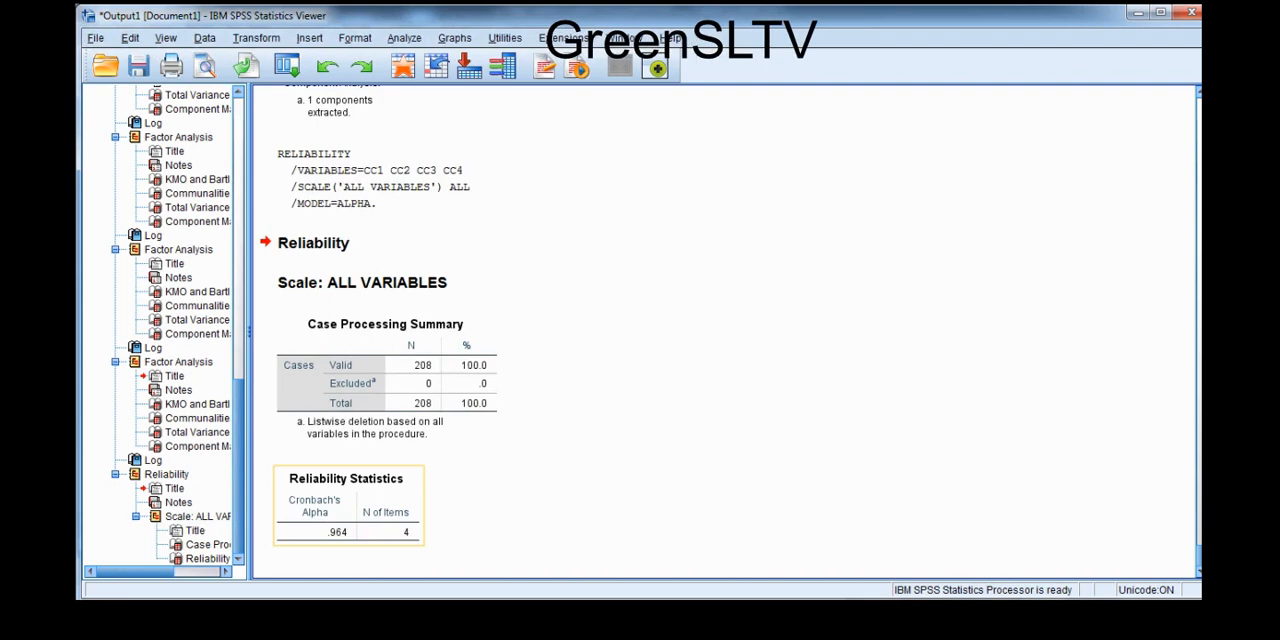
- Return to the data set, reopen Reliability Analysis and reset it to clear the CC items
{"action": "left_click", "coordinate": [662, 616]}
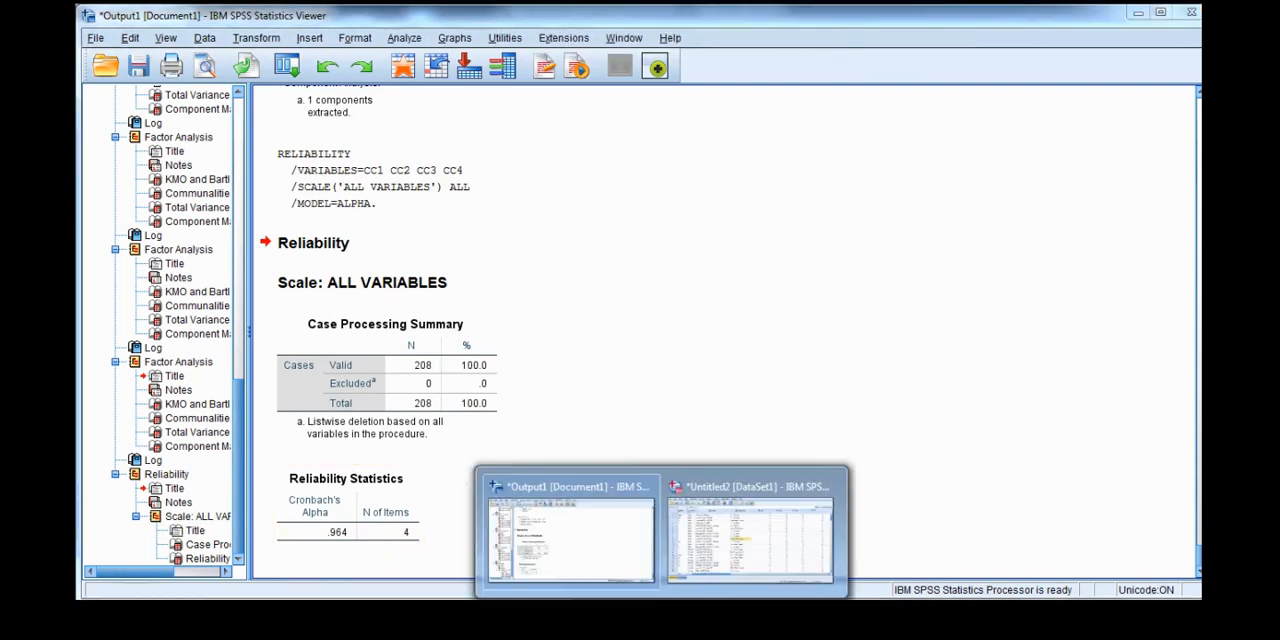
{"action": "left_click", "coordinate": [750, 530]}
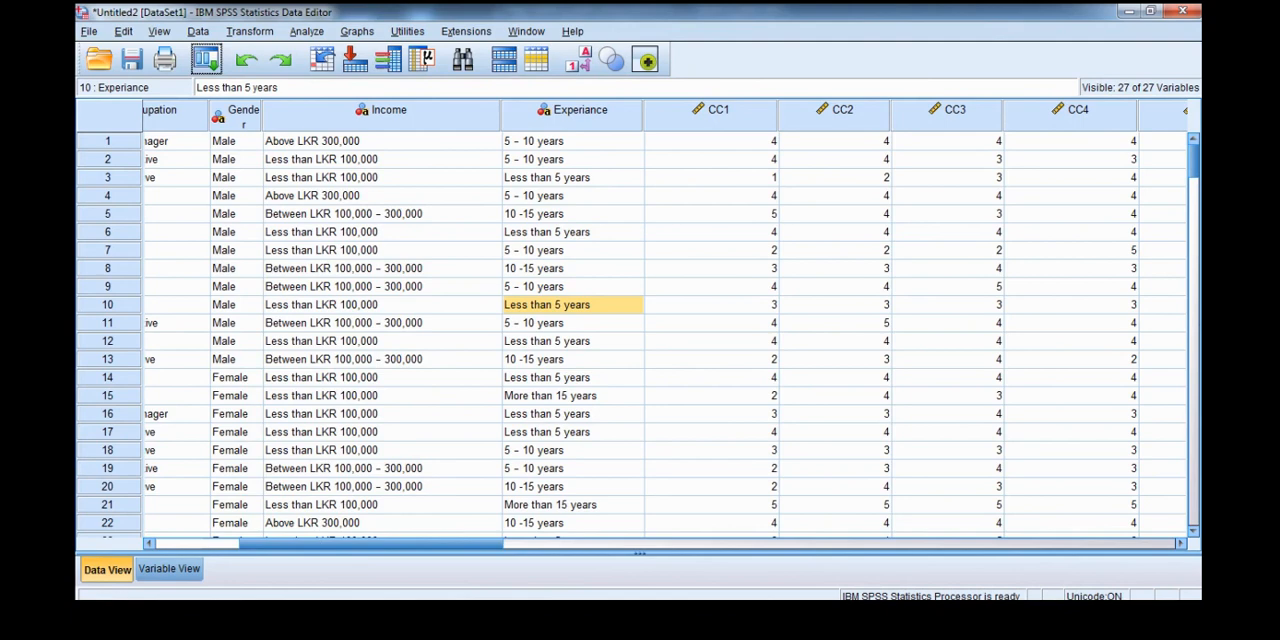
{"action": "left_click", "coordinate": [307, 31]}
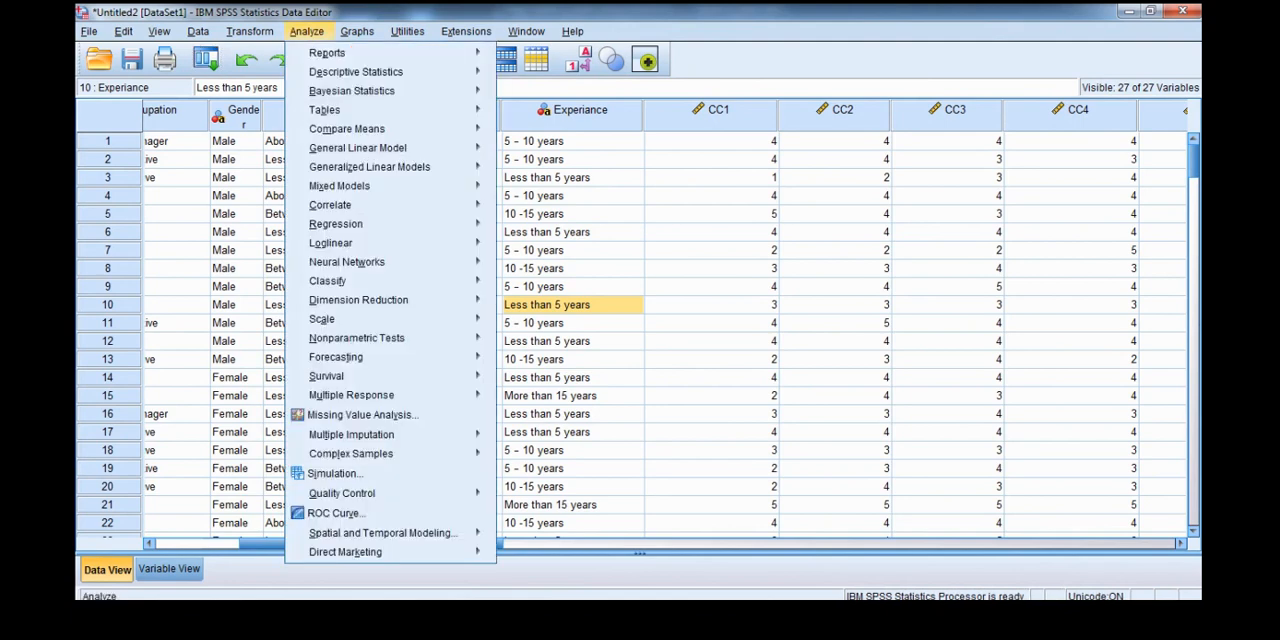
{"action": "mouse_move", "coordinate": [340, 318]}
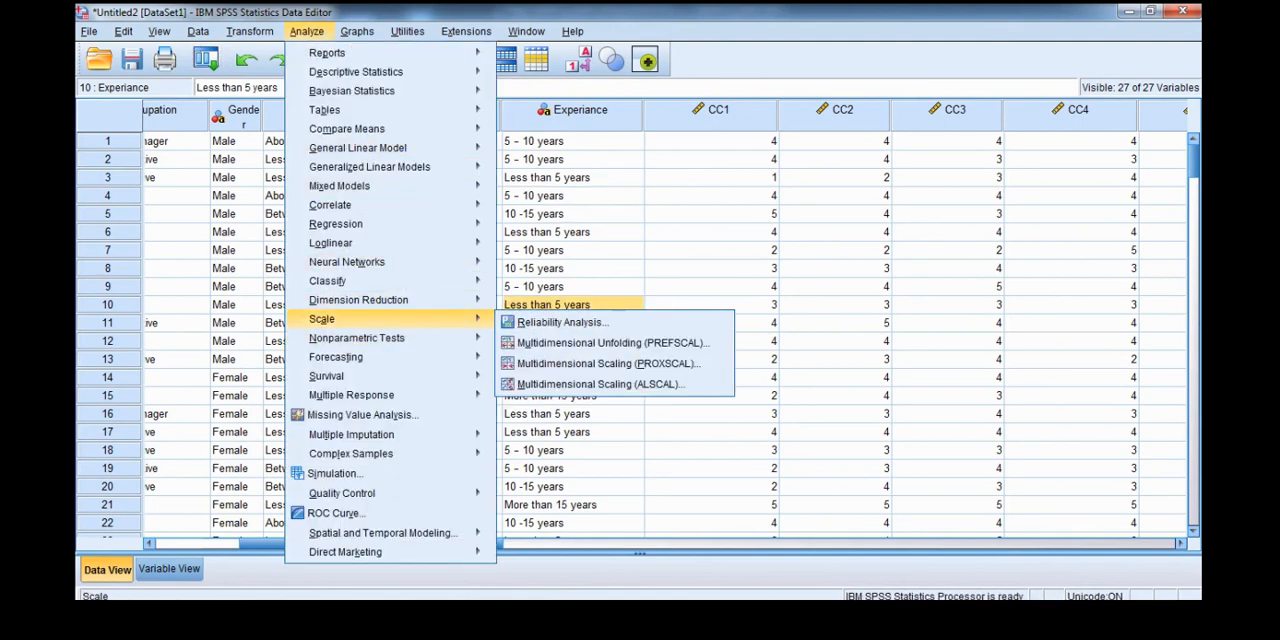
{"action": "left_click", "coordinate": [560, 322]}
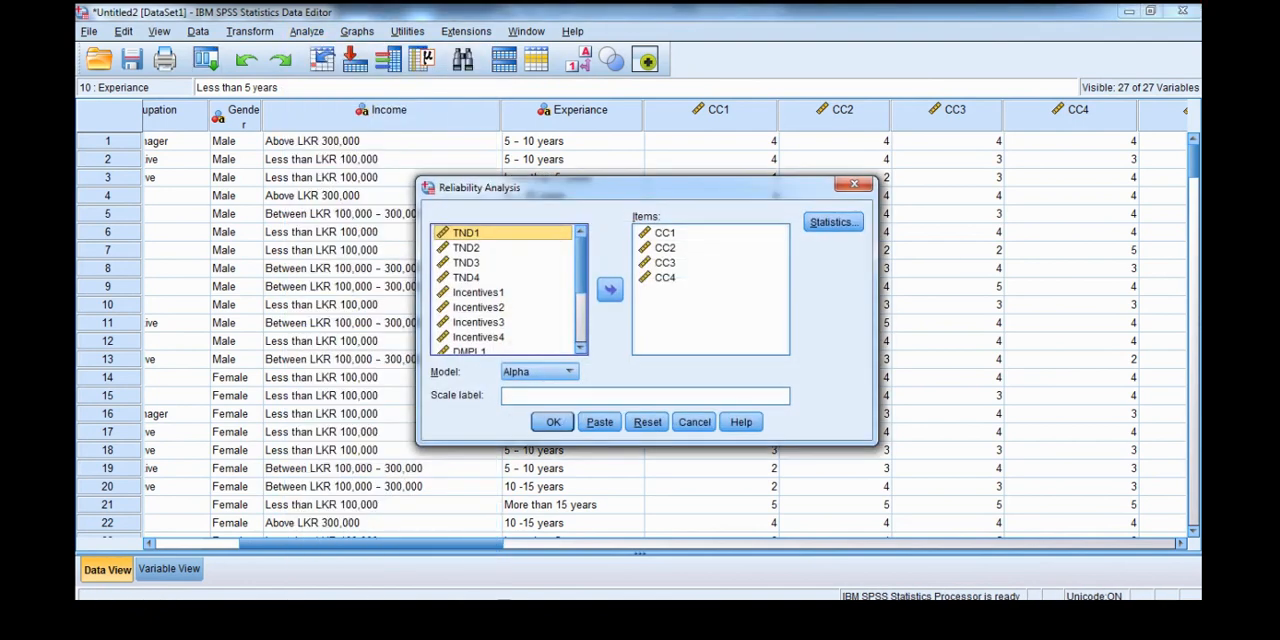
{"action": "left_click", "coordinate": [647, 422]}
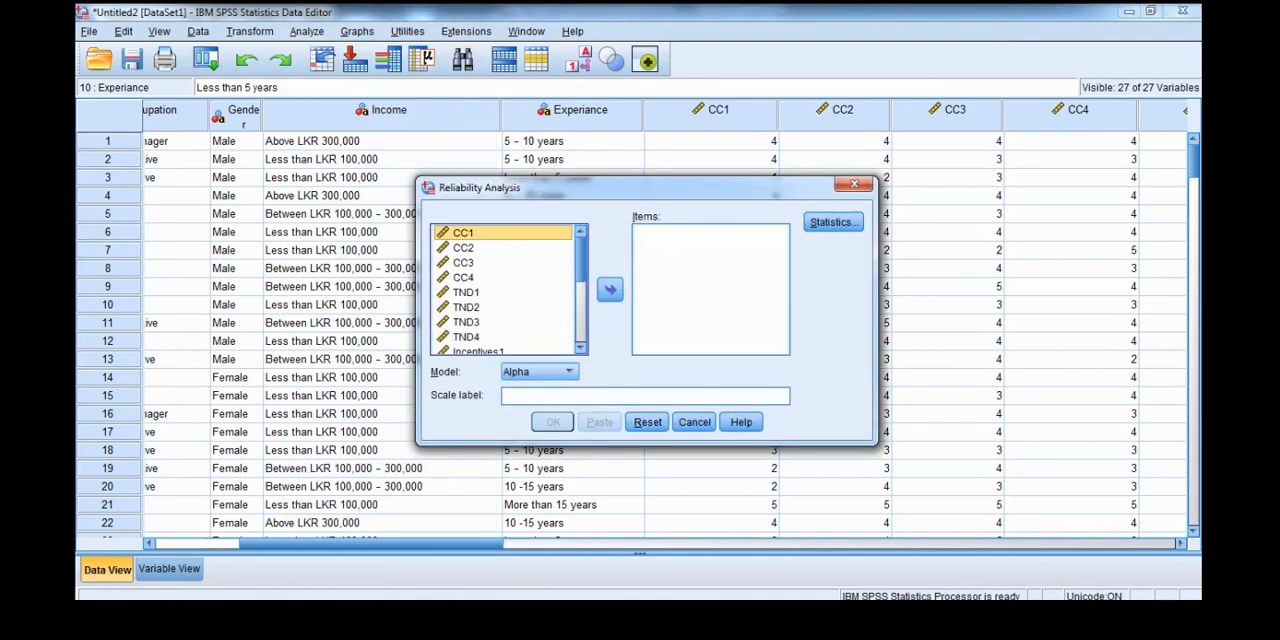
- Add TND1, TND2, TND3 and TND4 to the reliability analysis items
{"action": "scroll", "coordinate": [505, 290], "scroll_direction": "down", "scroll_amount": 1}
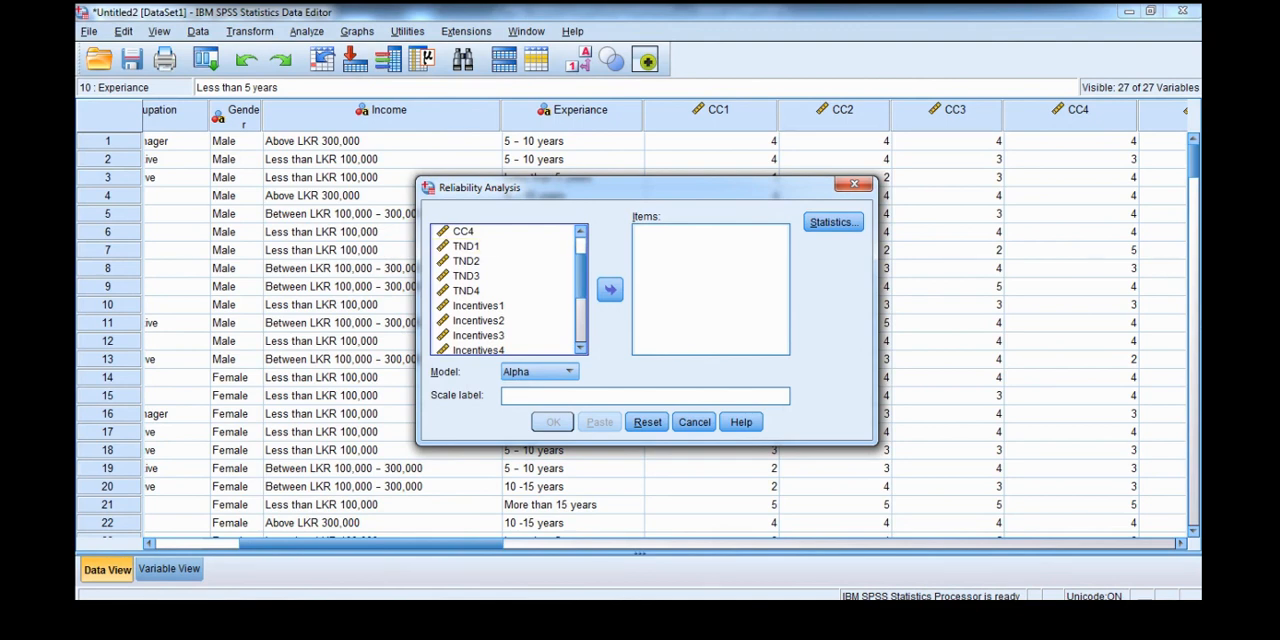
{"action": "left_click", "coordinate": [467, 246]}
{"action": "key", "text": "shift+Down"}
{"action": "key", "text": "shift+Down"}
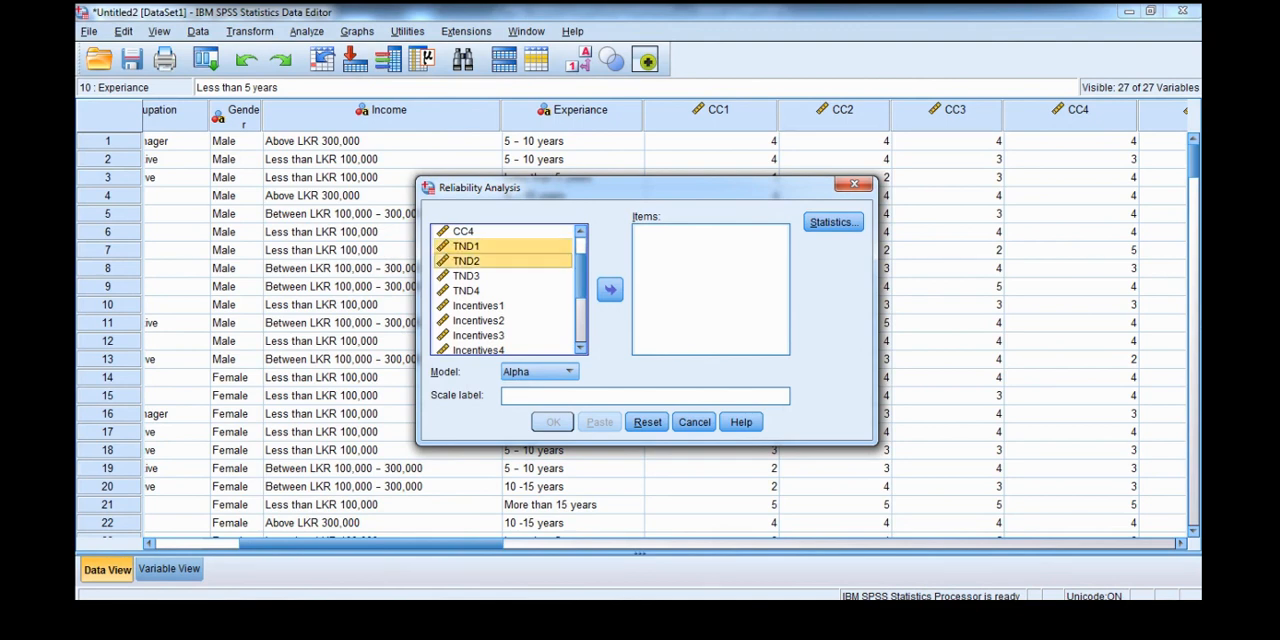
{"action": "key", "text": "shift+Down"}
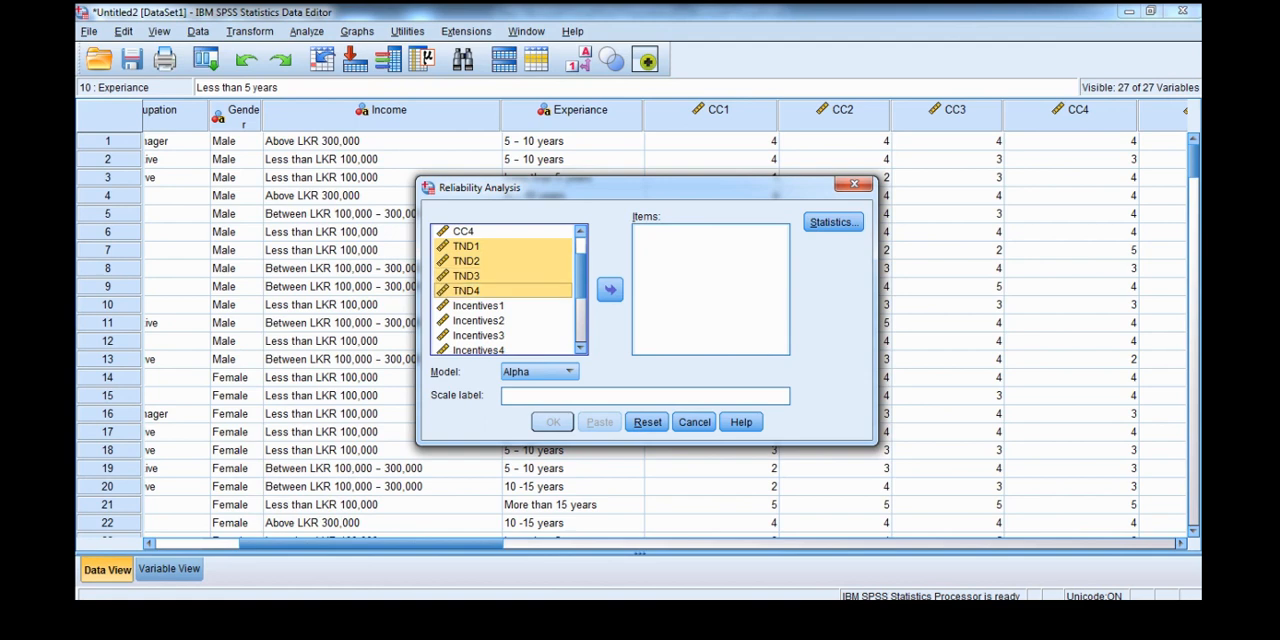
{"action": "left_click", "coordinate": [610, 289]}
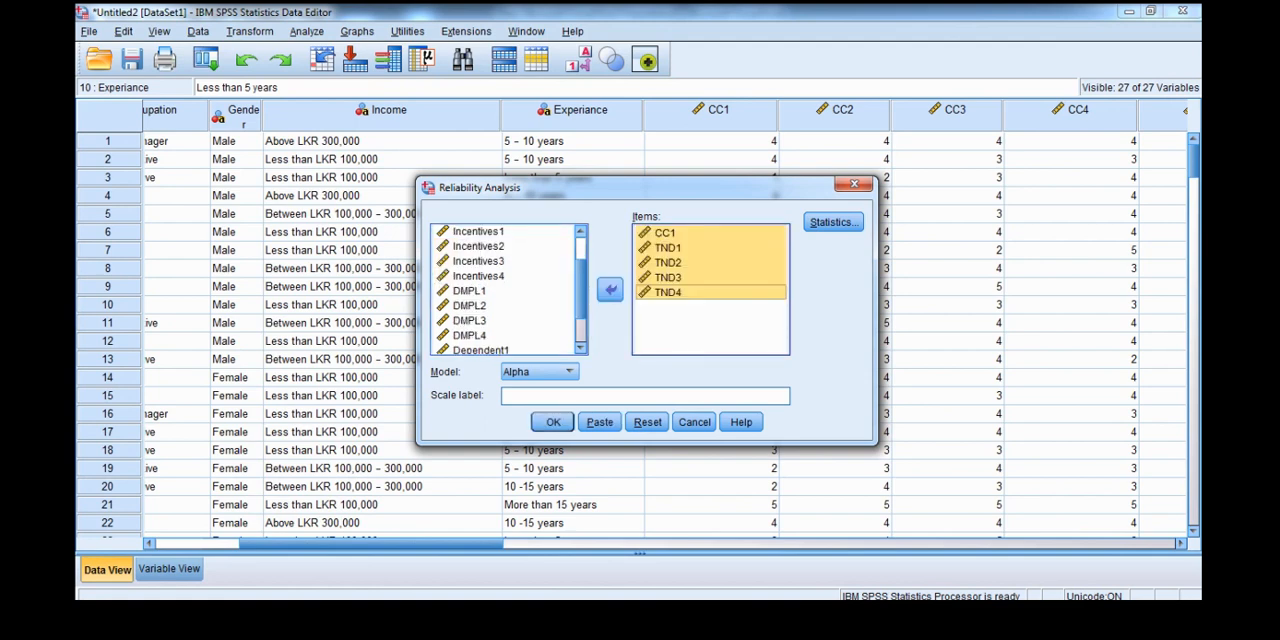
- Remove CC1 from the items and run the reliability analysis on TND1 to TND4
{"action": "left_click", "coordinate": [665, 233]}
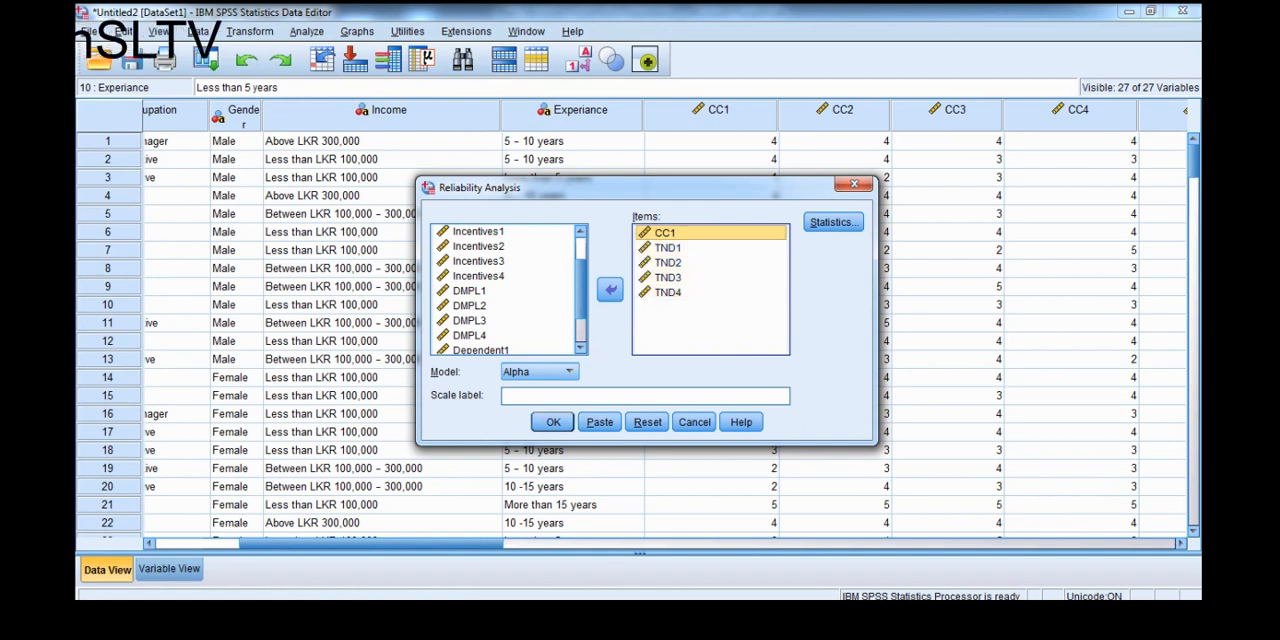
{"action": "left_click", "coordinate": [610, 289]}
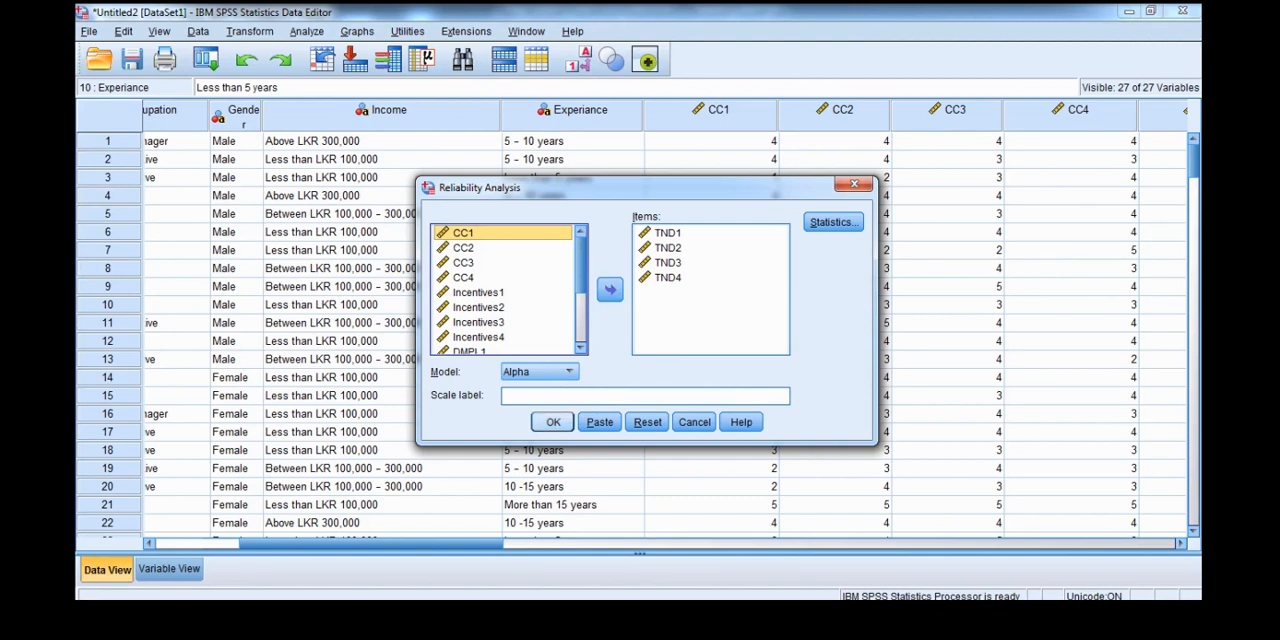
{"action": "key", "text": "Return"}
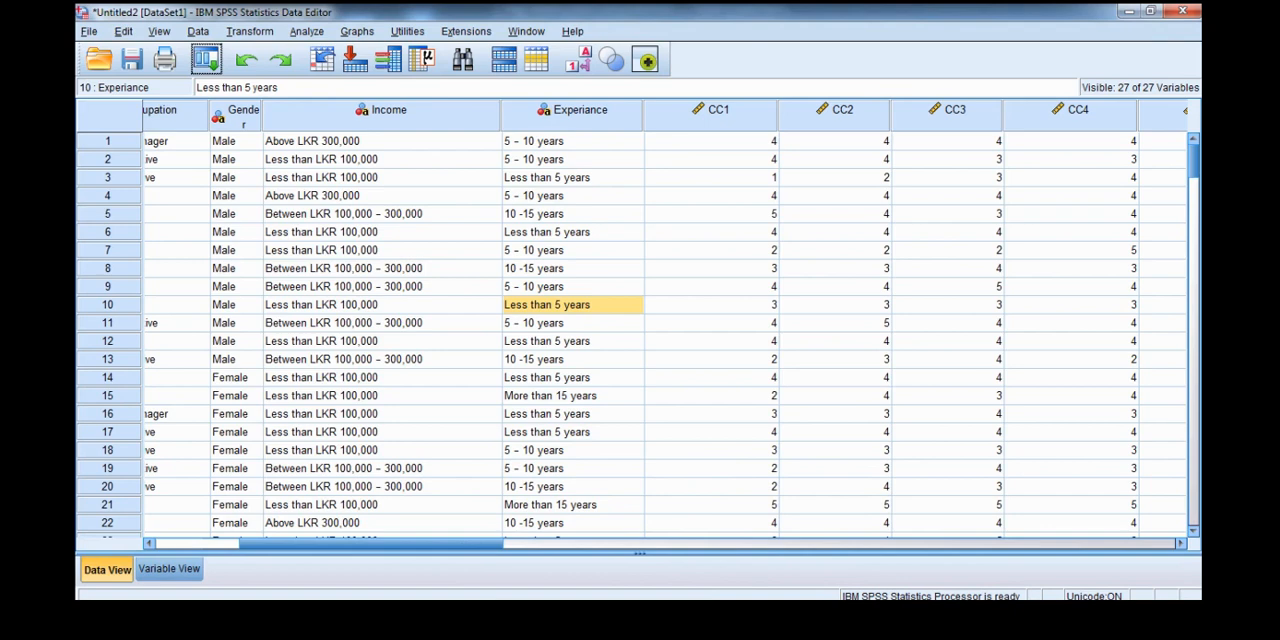
- Reopen Reliability Analysis from the data set and reset it to clear the TND items
{"action": "left_click", "coordinate": [306, 31]}
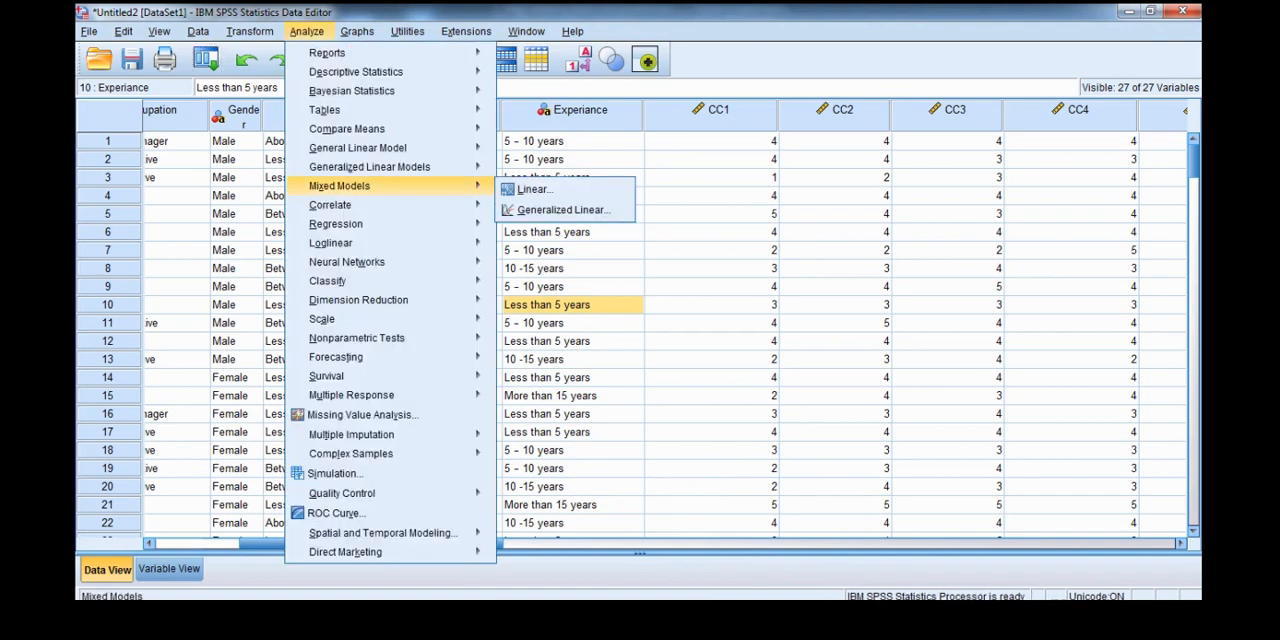
{"action": "mouse_move", "coordinate": [321, 318]}
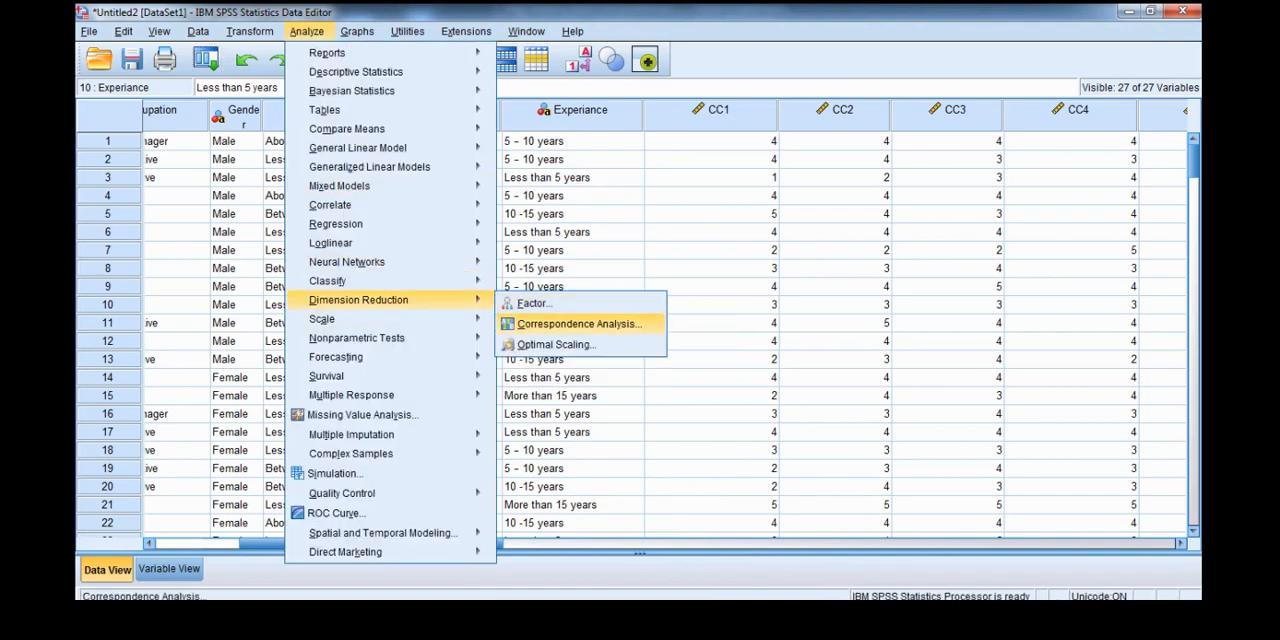
{"action": "left_click", "coordinate": [560, 322]}
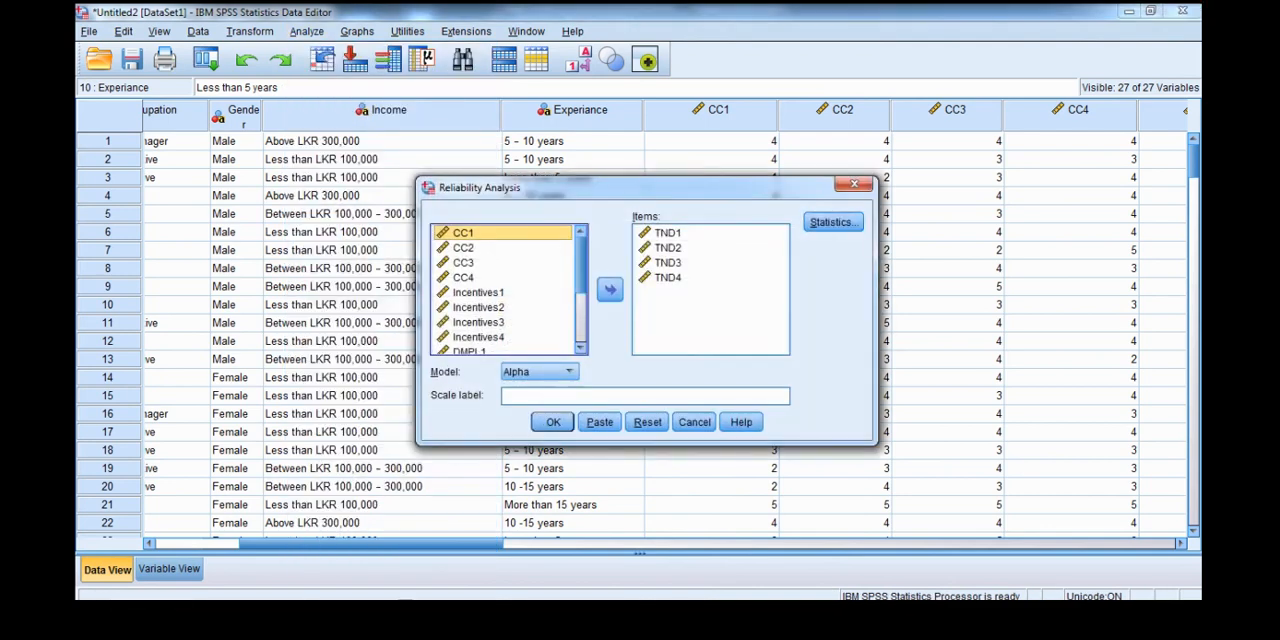
{"action": "left_click", "coordinate": [647, 422]}
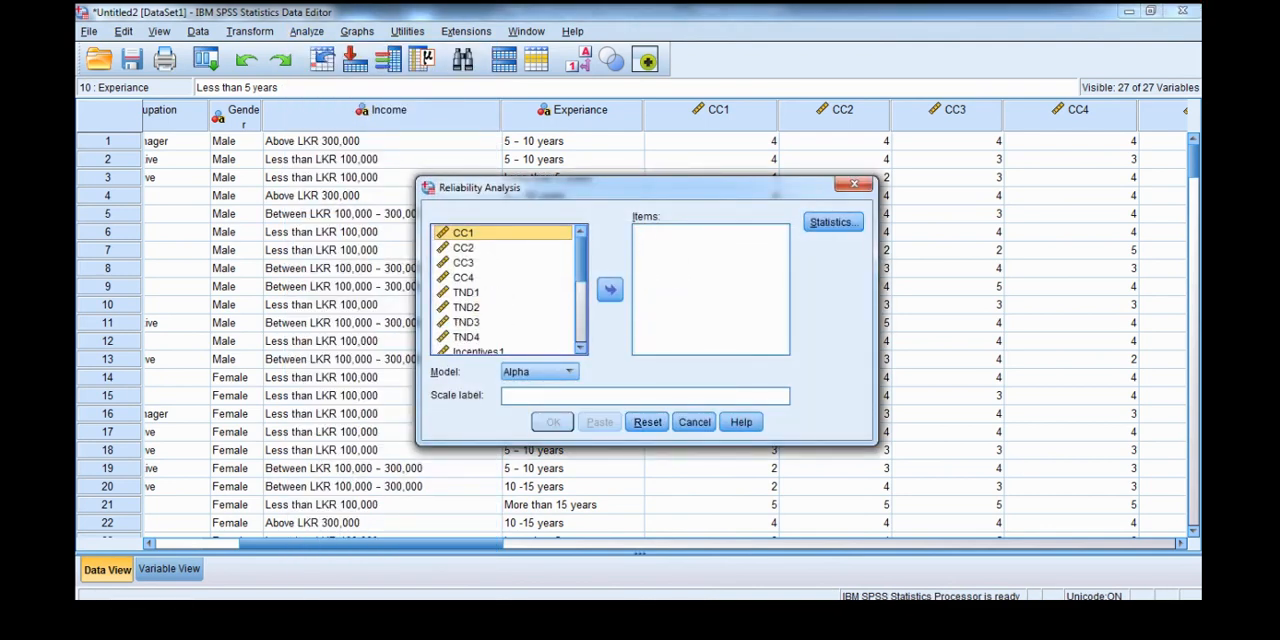
- Add Incentives1, Incentives2, Incentives3 and Incentives4 as items and run the Alpha reliability analysis
{"action": "scroll", "coordinate": [505, 290], "scroll_direction": "down", "scroll_amount": 3}
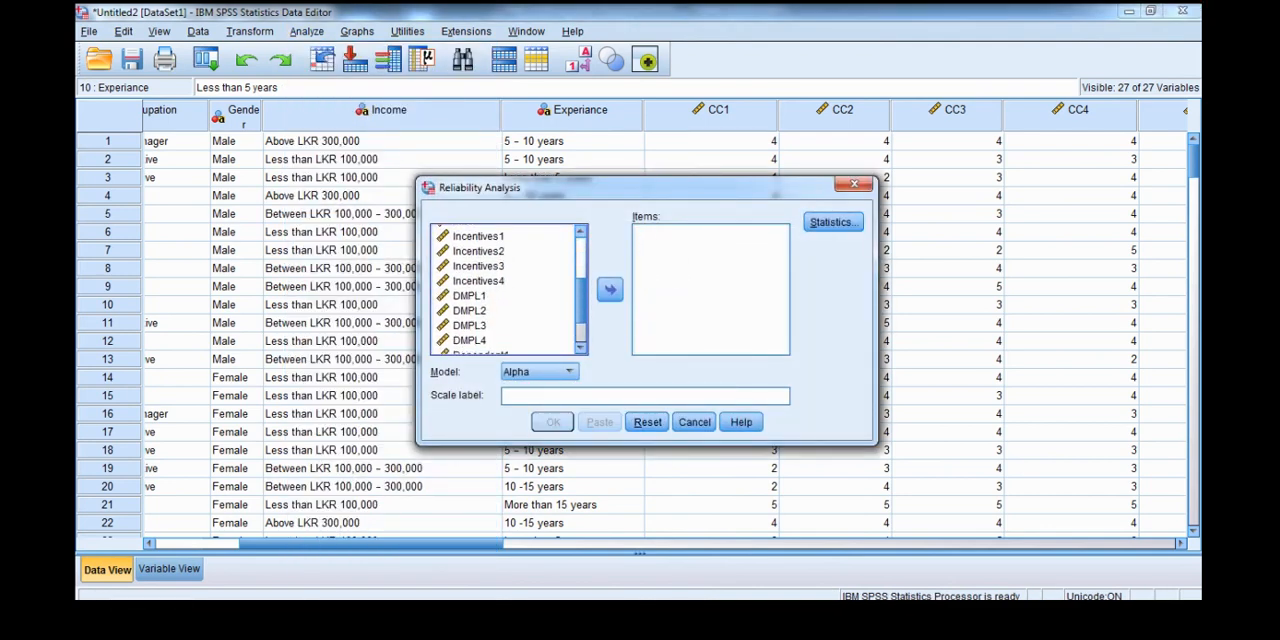
{"action": "left_click", "coordinate": [479, 237]}
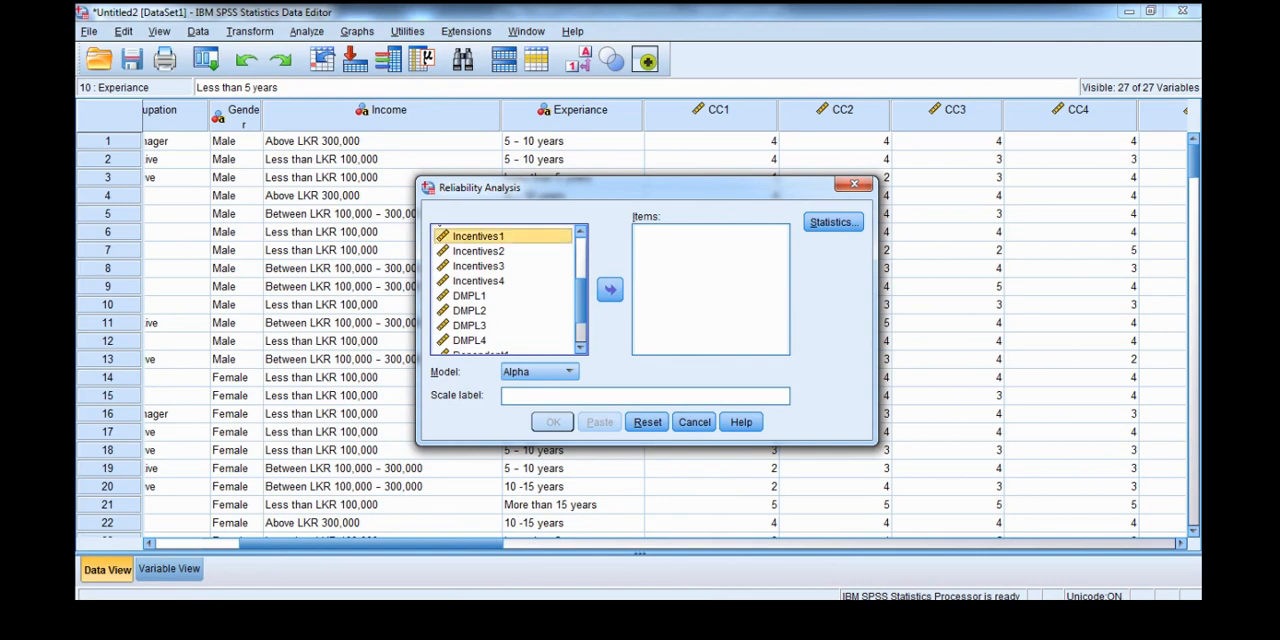
{"action": "left_click", "coordinate": [479, 251], "text": "ctrl"}
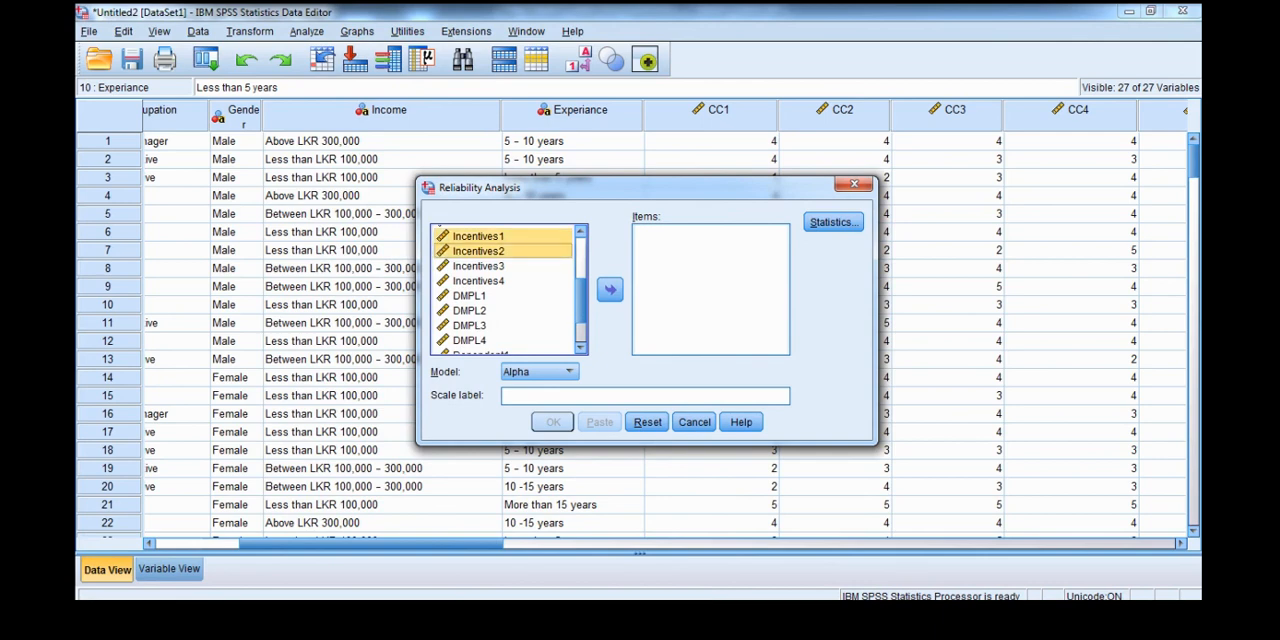
{"action": "left_click", "coordinate": [479, 266], "text": "ctrl"}
{"action": "left_click", "coordinate": [479, 281], "text": "ctrl"}
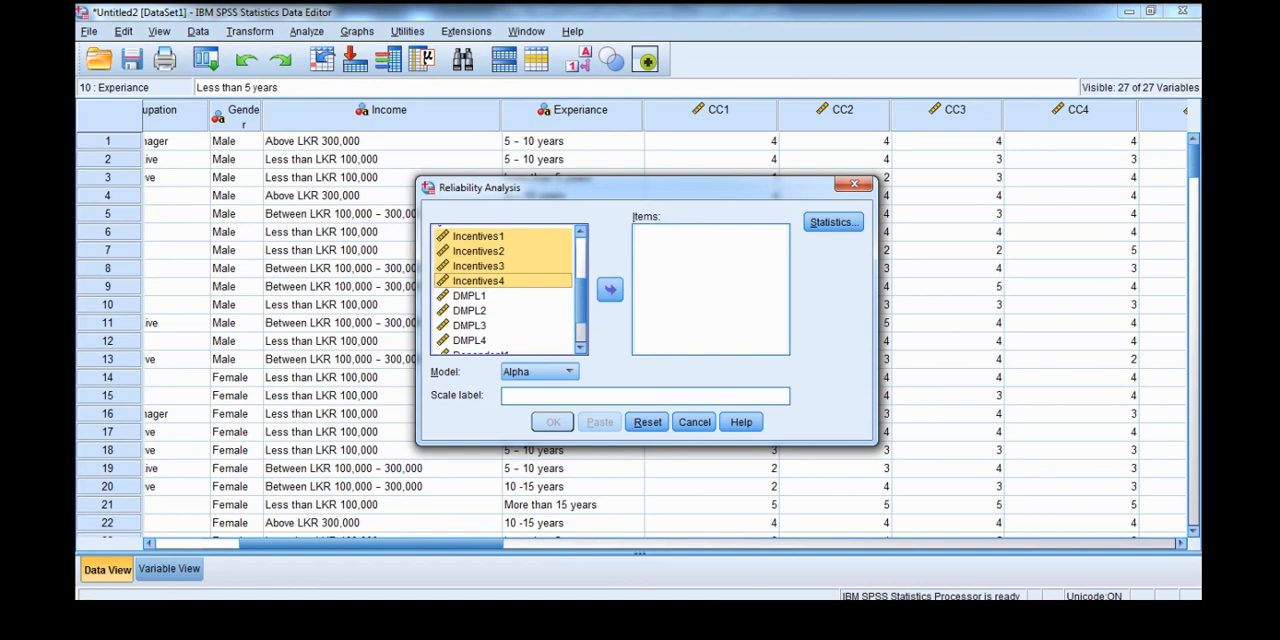
{"action": "left_click", "coordinate": [610, 289]}
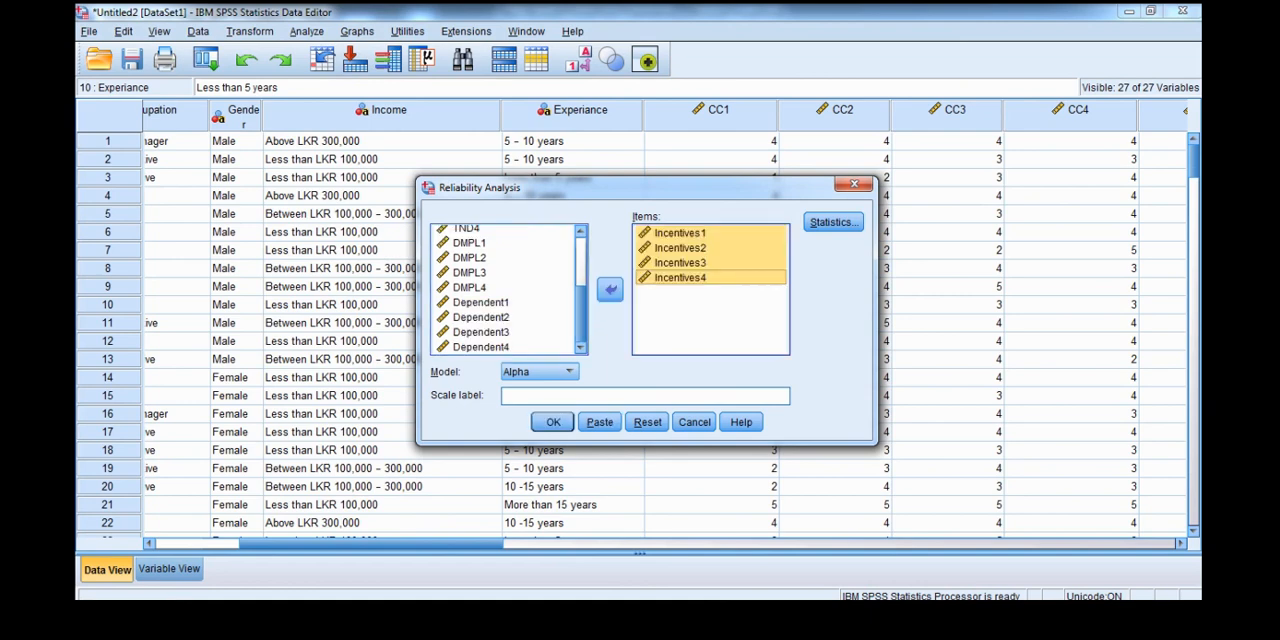
{"action": "left_click", "coordinate": [553, 421]}
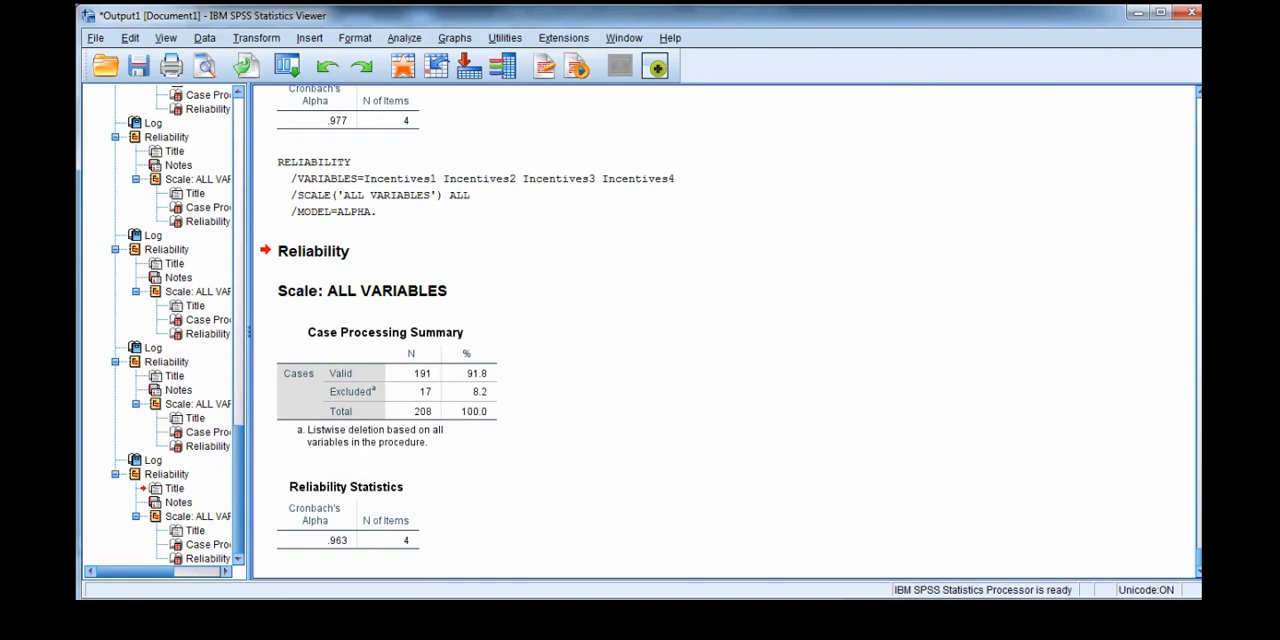
- Return to the data set, reopen Reliability Analysis and reset it to clear the Incentives items
{"action": "key", "text": "alt+Tab"}
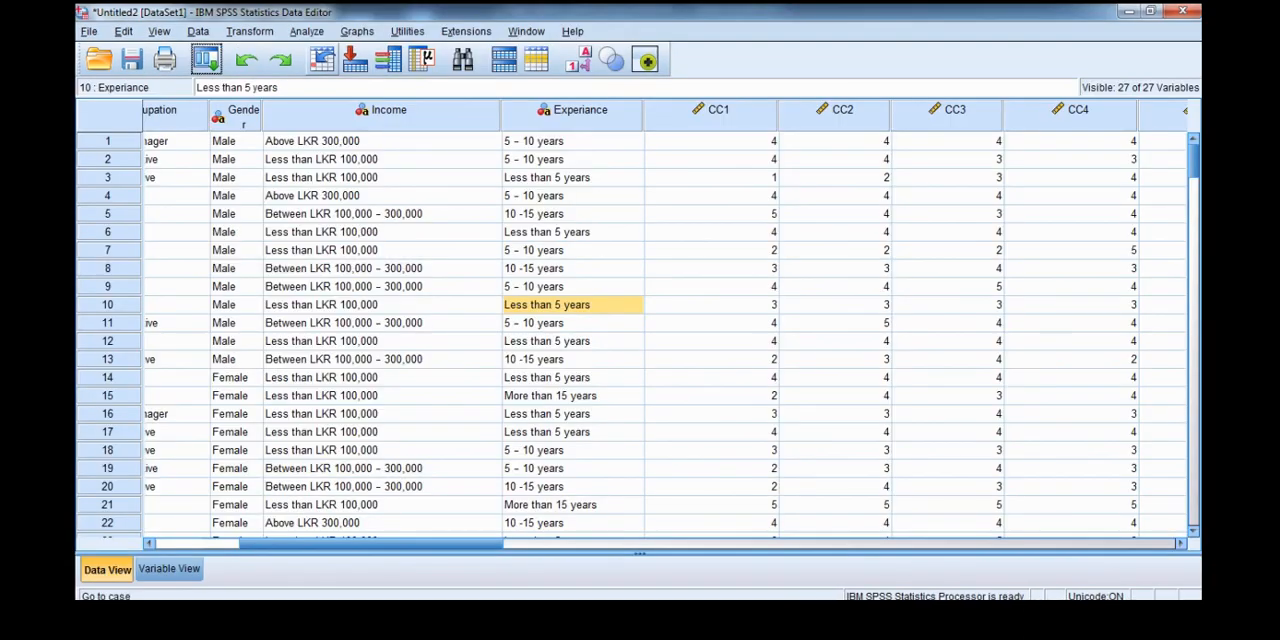
{"action": "left_click", "coordinate": [307, 32]}
{"action": "mouse_move", "coordinate": [330, 318]}
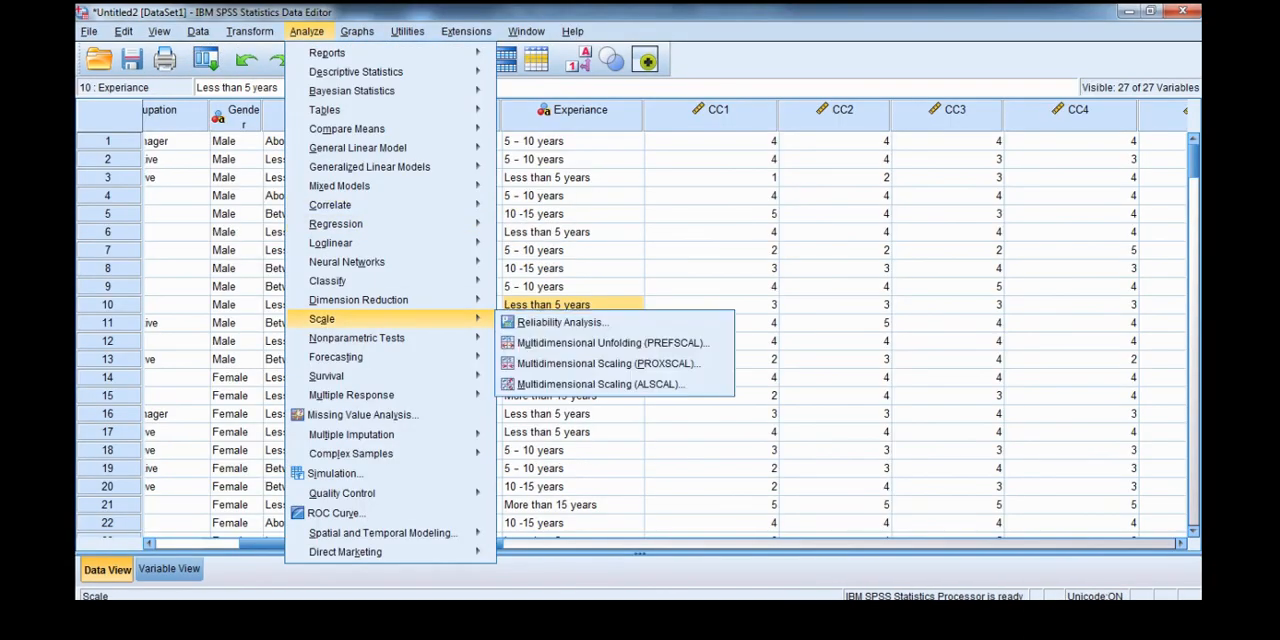
{"action": "left_click", "coordinate": [562, 322]}
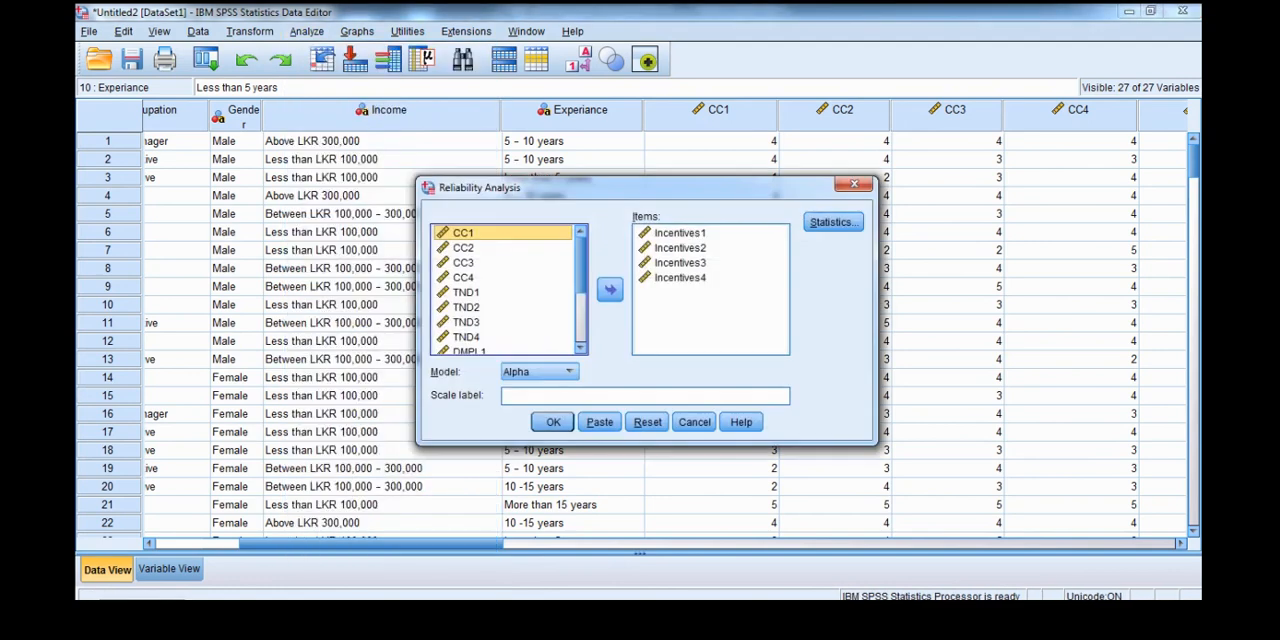
{"action": "left_click", "coordinate": [647, 421]}
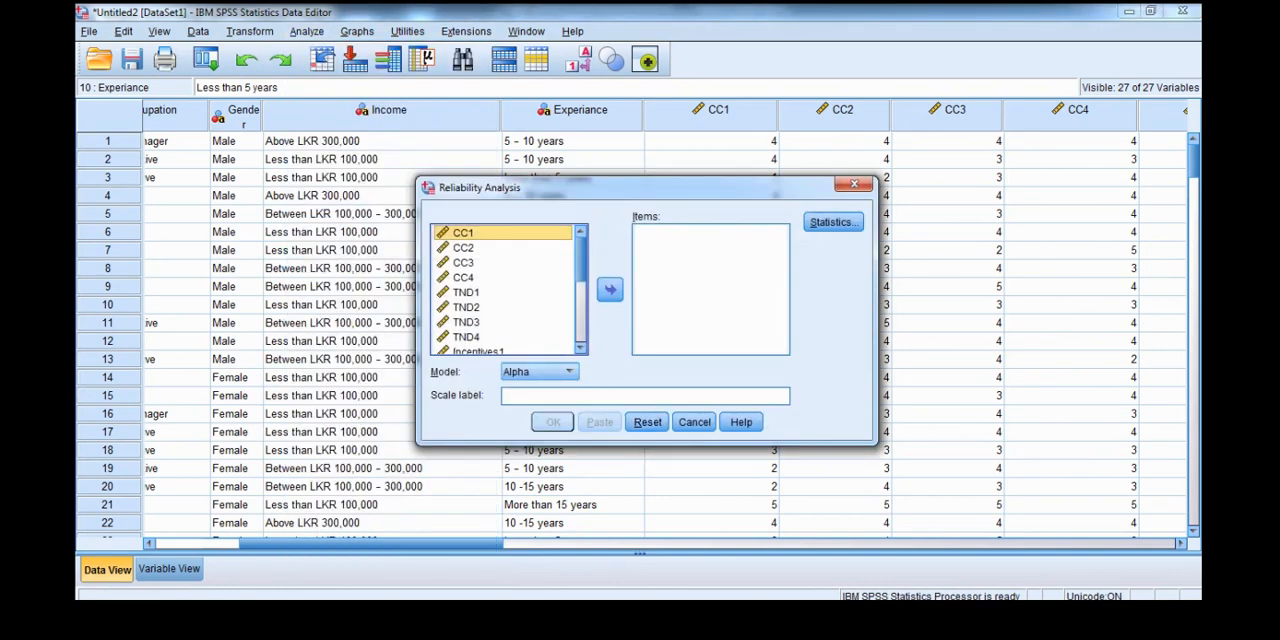
- Add DMPL1, DMPL2, DMPL3 and DMPL4 as items and run the Alpha reliability analysis
{"action": "scroll", "coordinate": [503, 290], "scroll_direction": "down", "scroll_amount": 4}
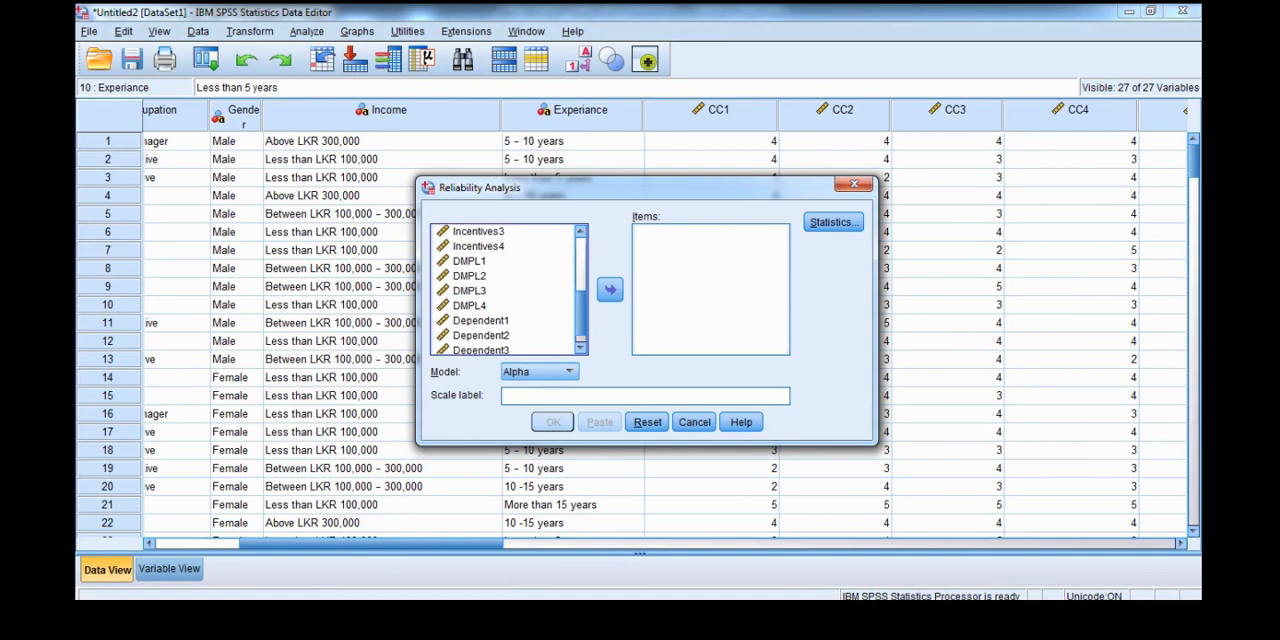
{"action": "left_click", "coordinate": [470, 261]}
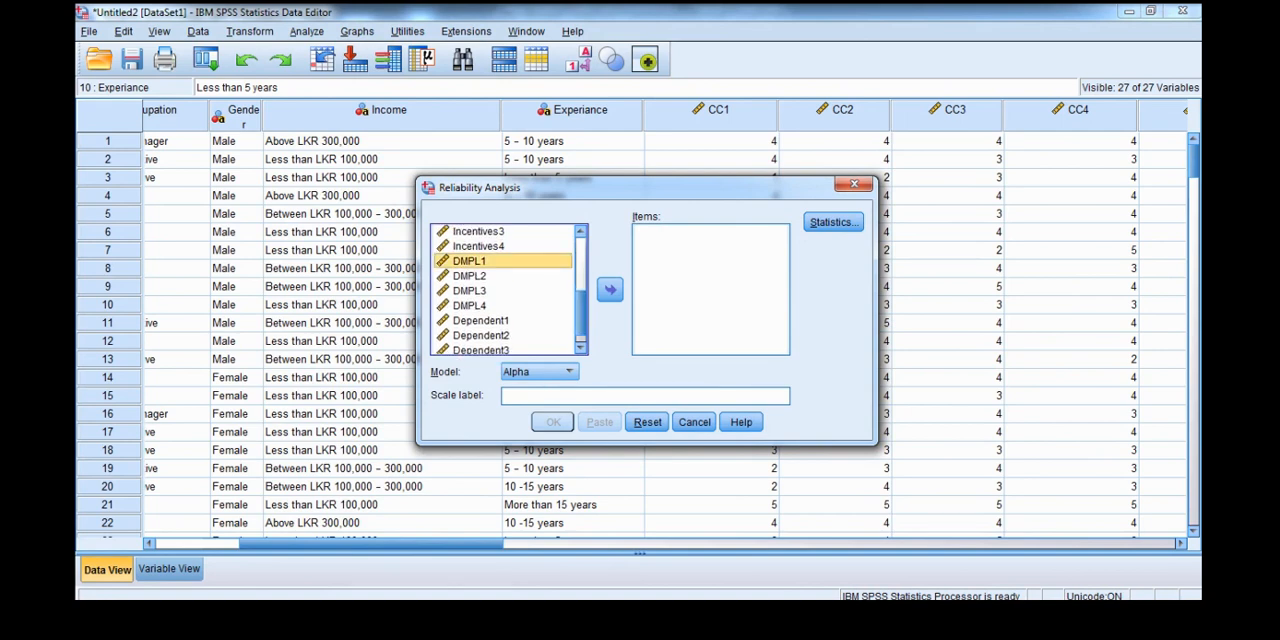
{"action": "key", "text": "shift+Down"}
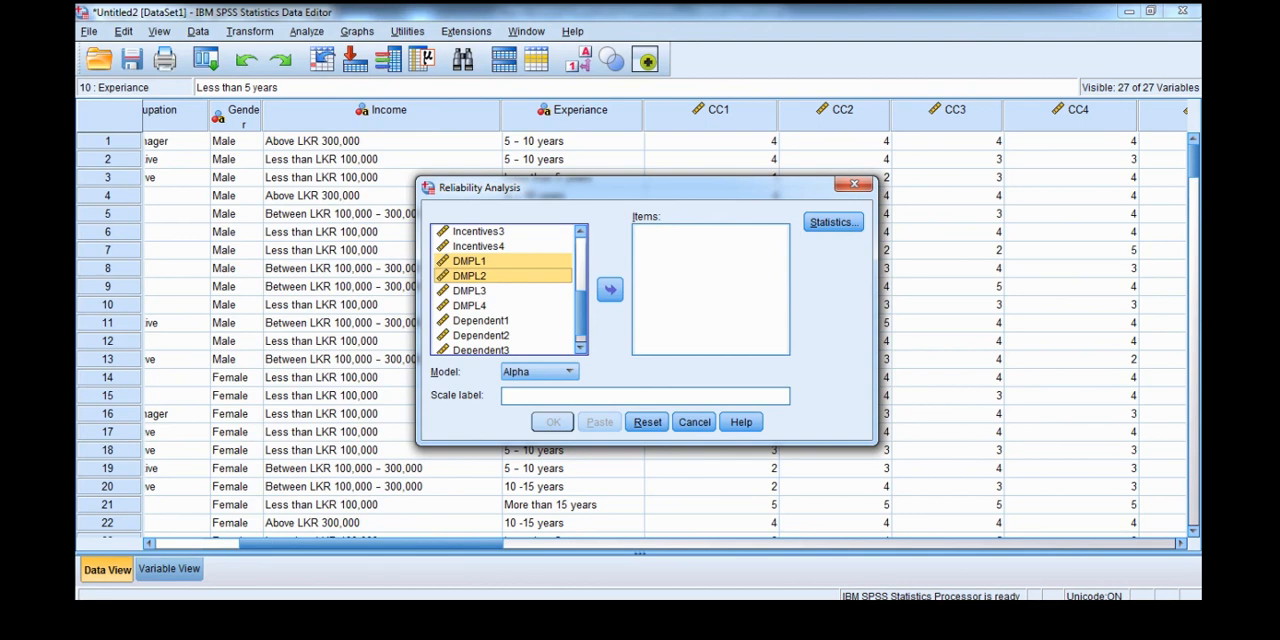
{"action": "key", "text": "shift+Down"}
{"action": "key", "text": "shift+Down"}
{"action": "key", "text": "Tab"}
{"action": "key", "text": "space"}
{"action": "key", "text": "Return"}
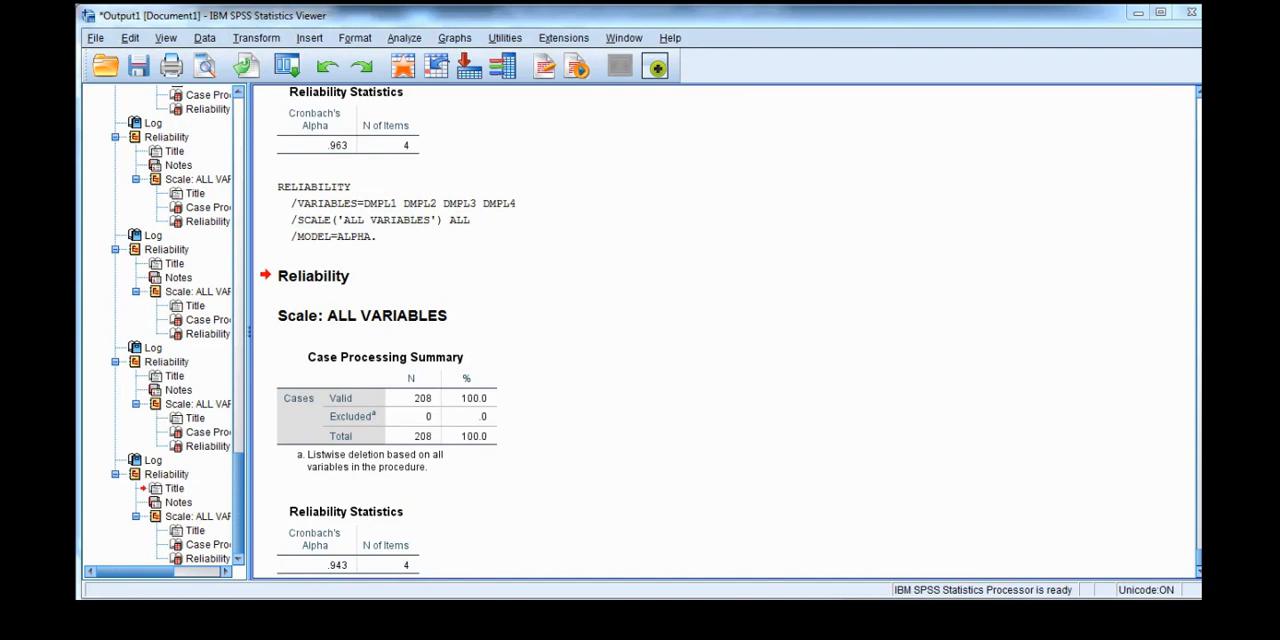
- Go back to the data set, reopen Reliability Analysis and reset it to clear the DMPL items
{"action": "mouse_move", "coordinate": [661, 612]}
{"action": "left_click", "coordinate": [750, 535]}
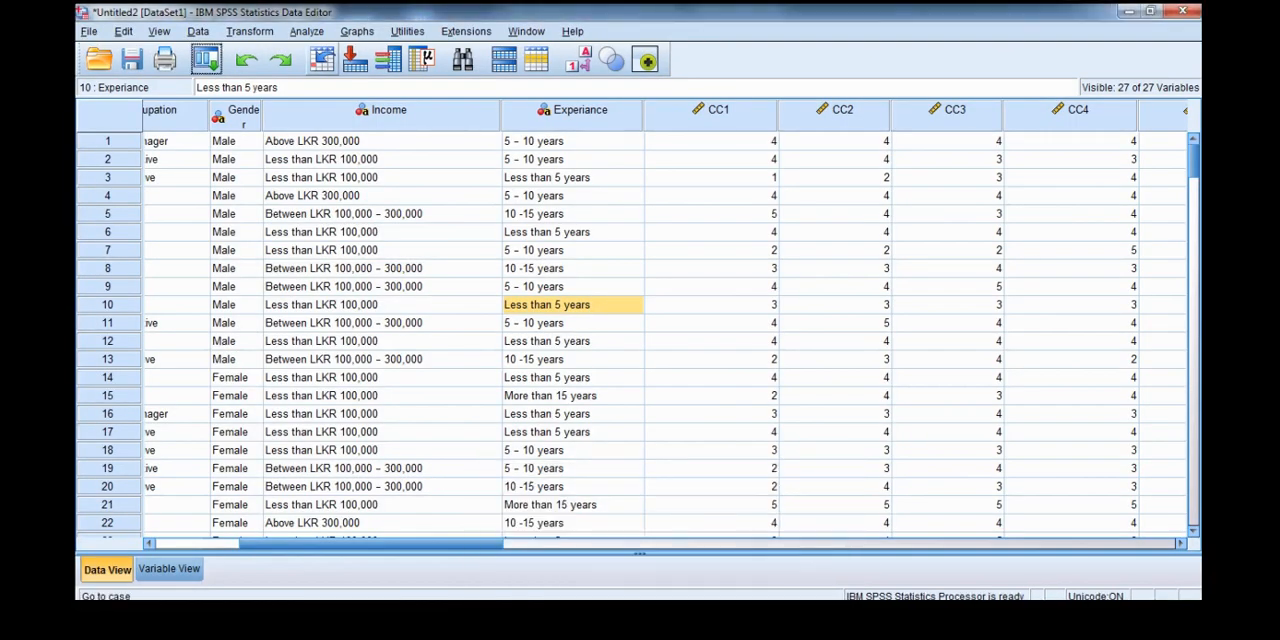
{"action": "left_click", "coordinate": [306, 31]}
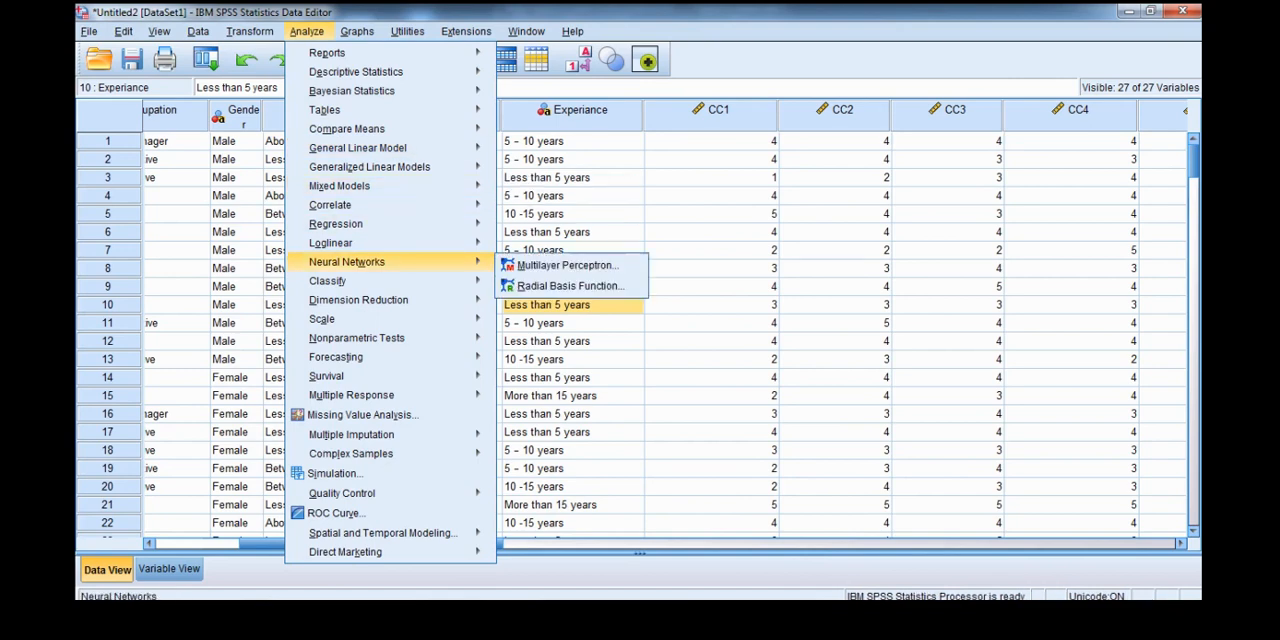
{"action": "mouse_move", "coordinate": [330, 318]}
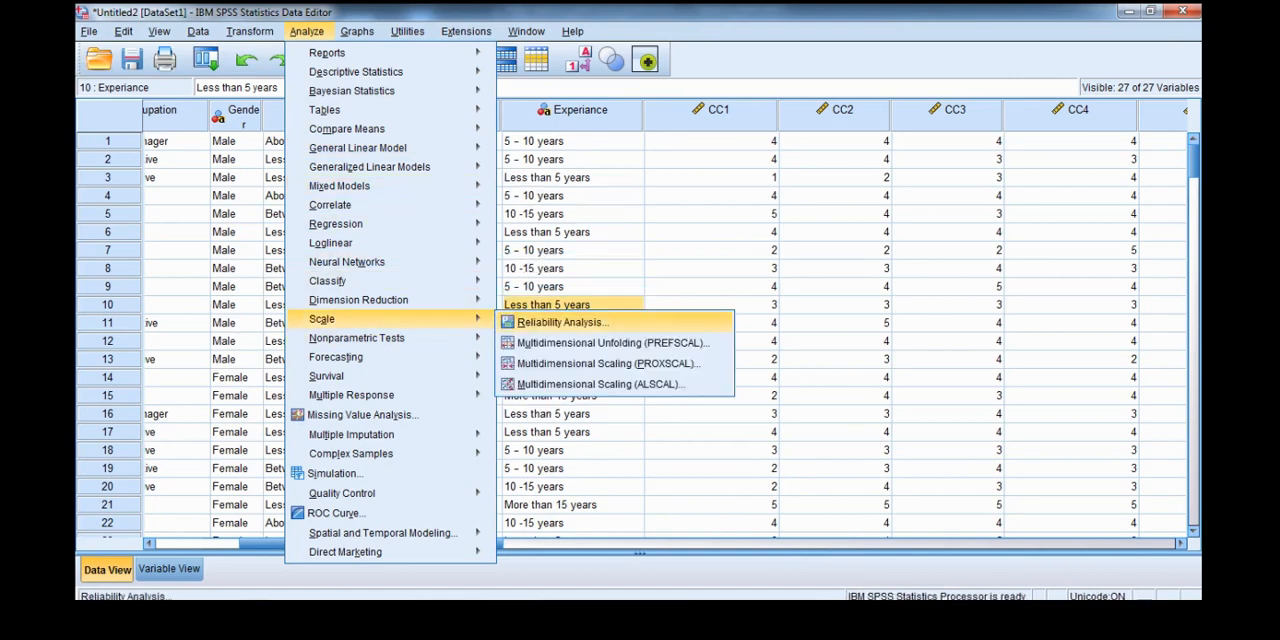
{"action": "left_click", "coordinate": [558, 322]}
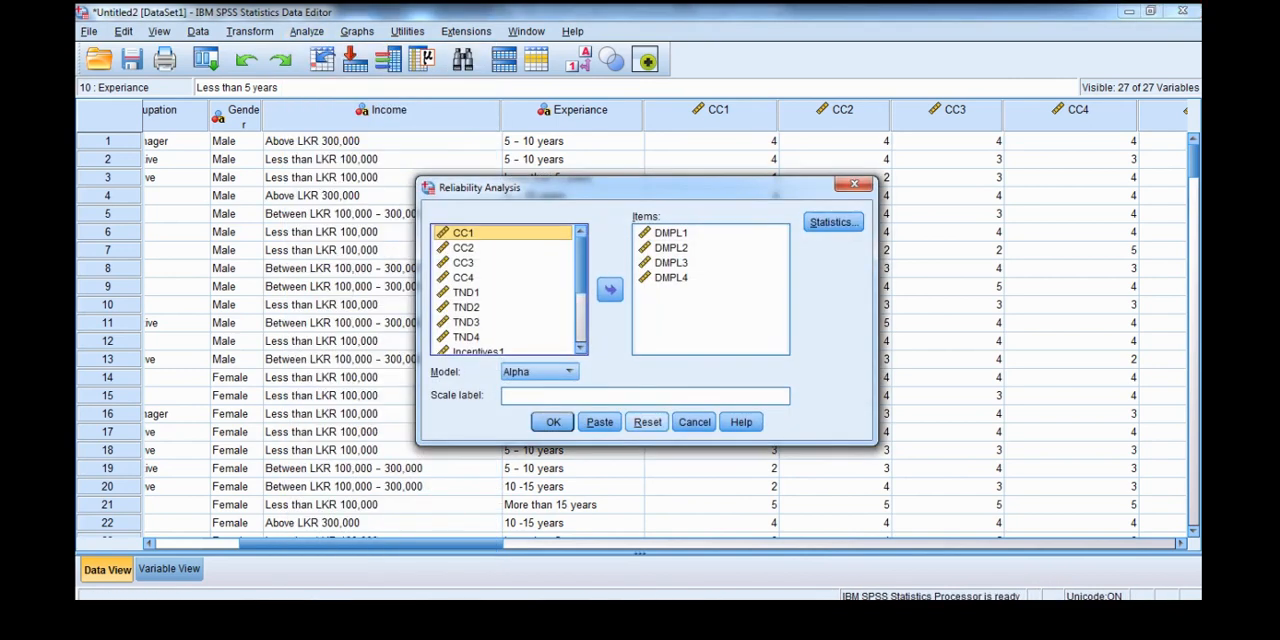
{"action": "left_click", "coordinate": [647, 422]}
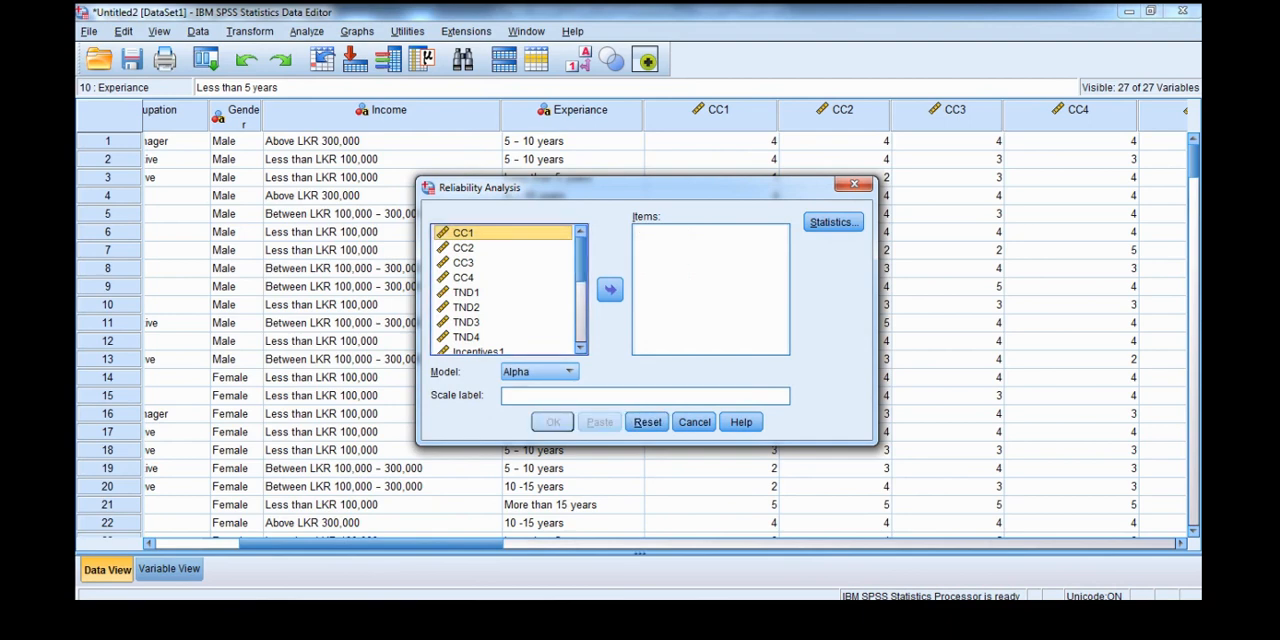
- Add Dependent1, Dependent2, Dependent3 and Dependent4 to the reliability analysis items
{"action": "scroll", "coordinate": [505, 290], "scroll_direction": "down", "scroll_amount": 4}
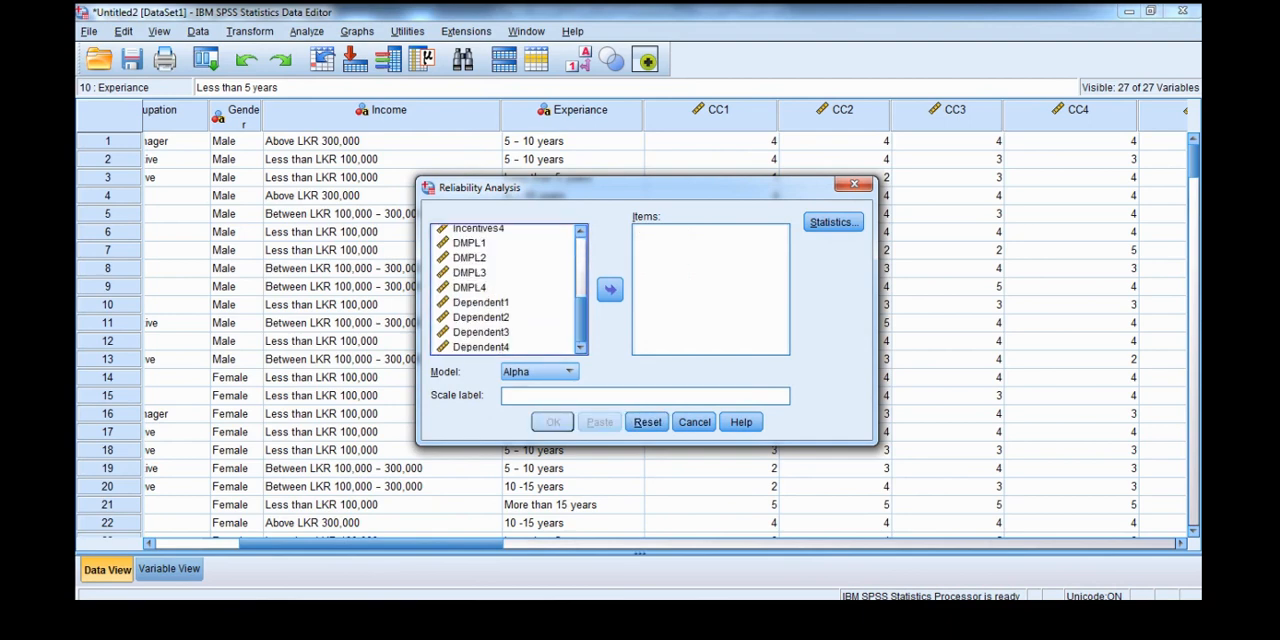
{"action": "left_click", "coordinate": [481, 302]}
{"action": "key", "text": "shift+Down"}
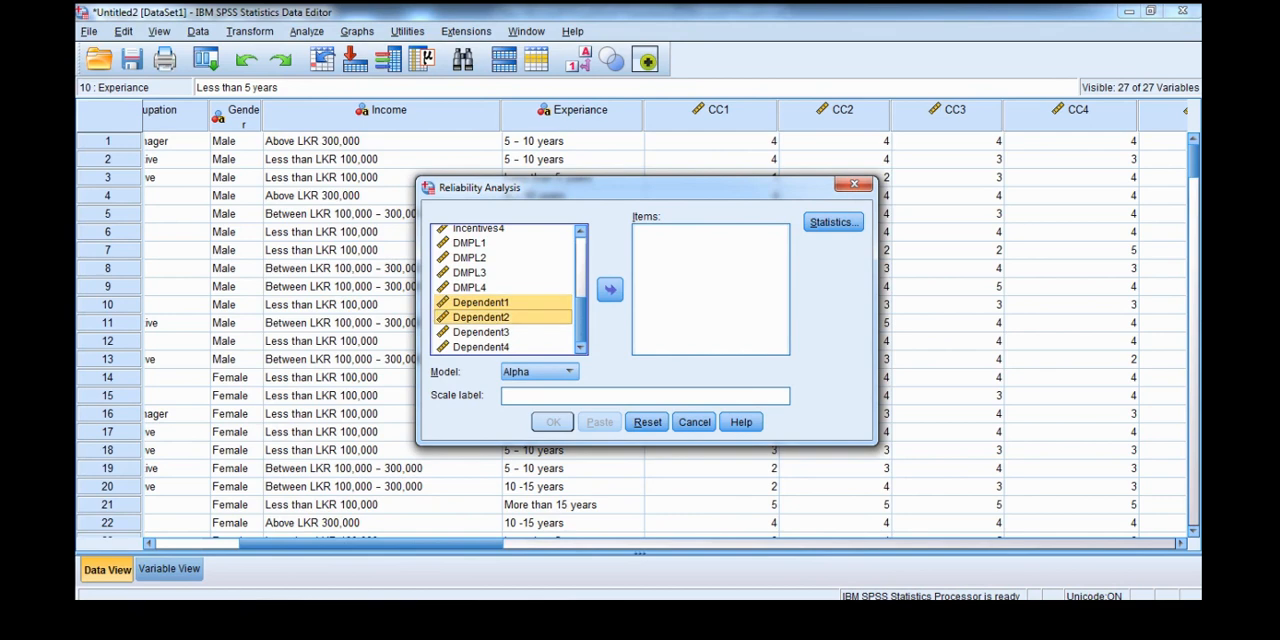
{"action": "key", "text": "shift+Down"}
{"action": "key", "text": "shift+Down"}
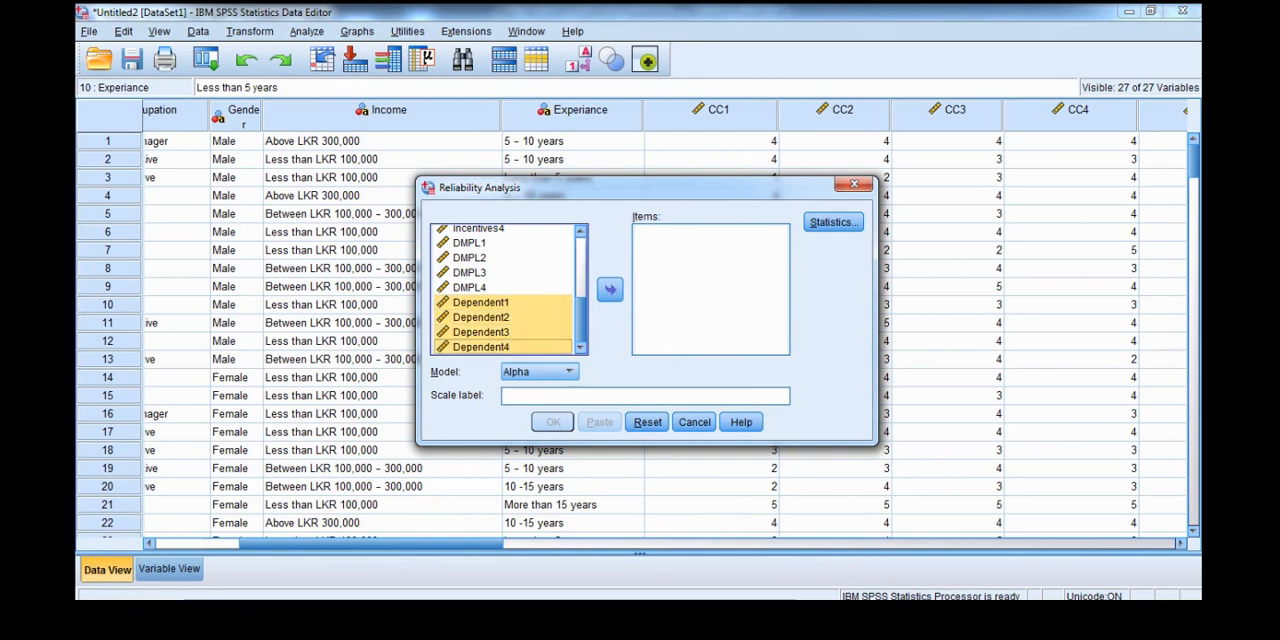
{"action": "left_click", "coordinate": [610, 290]}
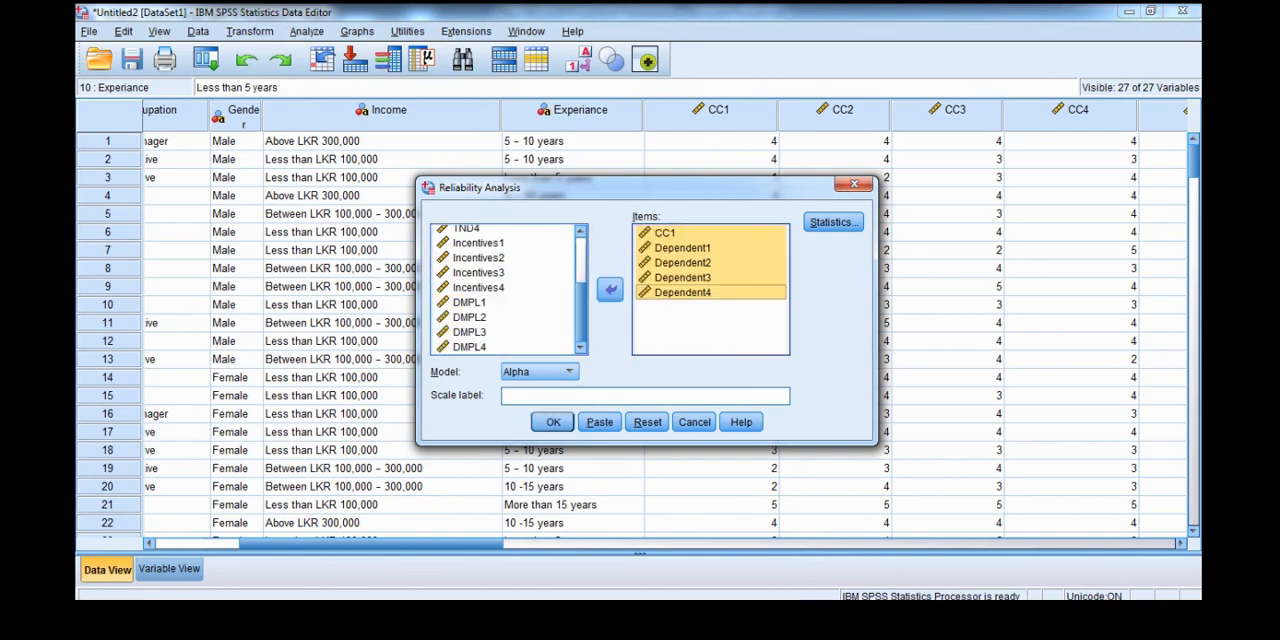
- Remove CC1 from the items and run the Alpha reliability analysis on Dependent1 to Dependent4
{"action": "left_click", "coordinate": [666, 233]}
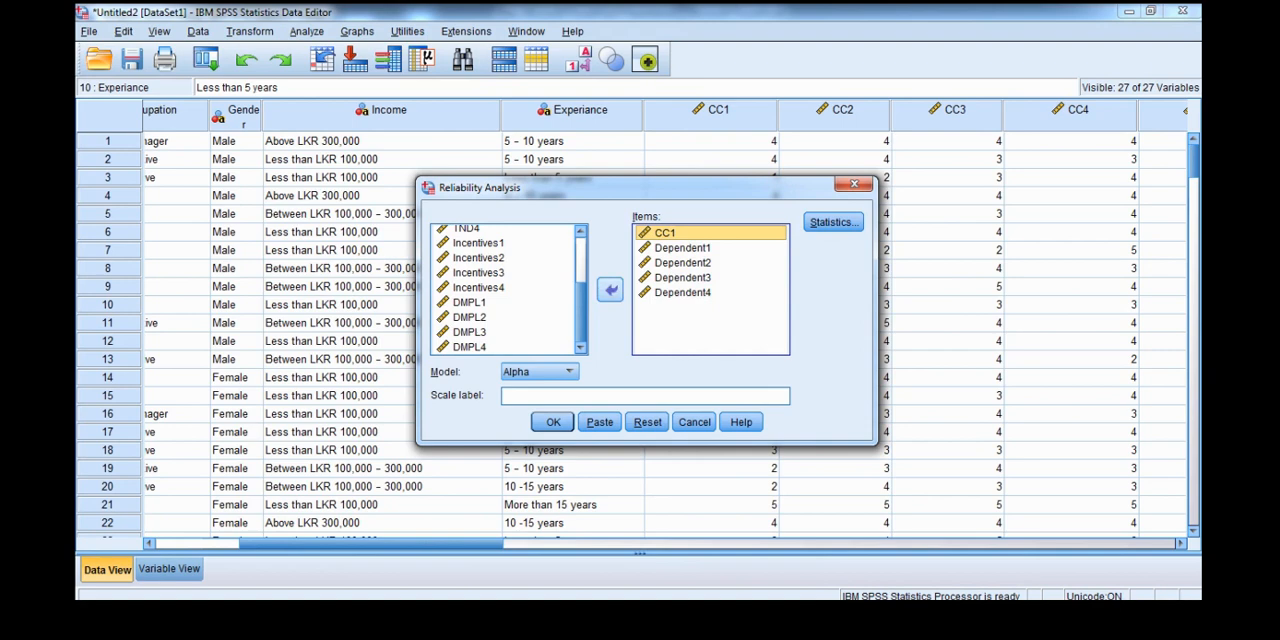
{"action": "left_click", "coordinate": [610, 290]}
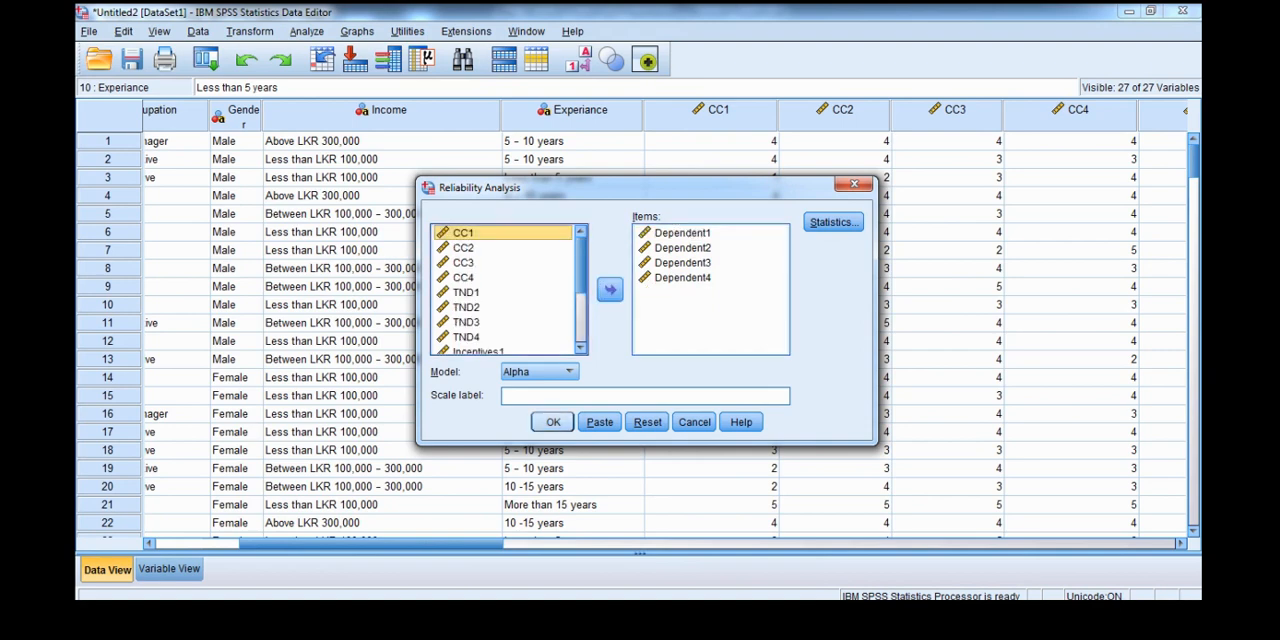
{"action": "left_click", "coordinate": [553, 422]}
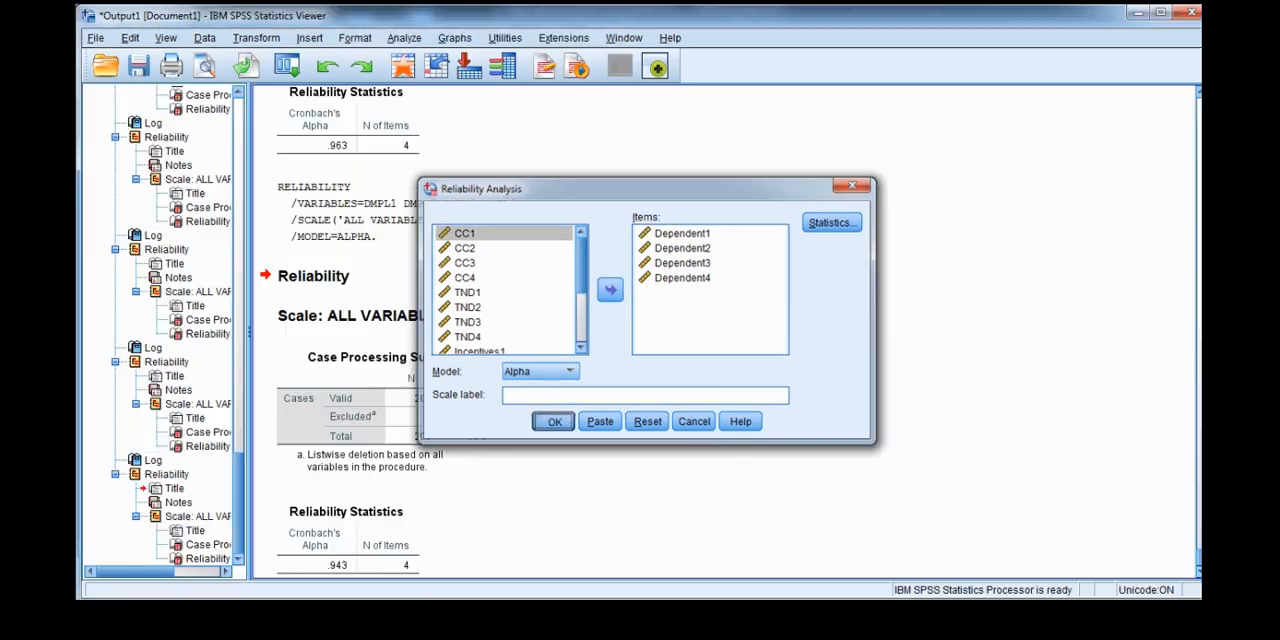